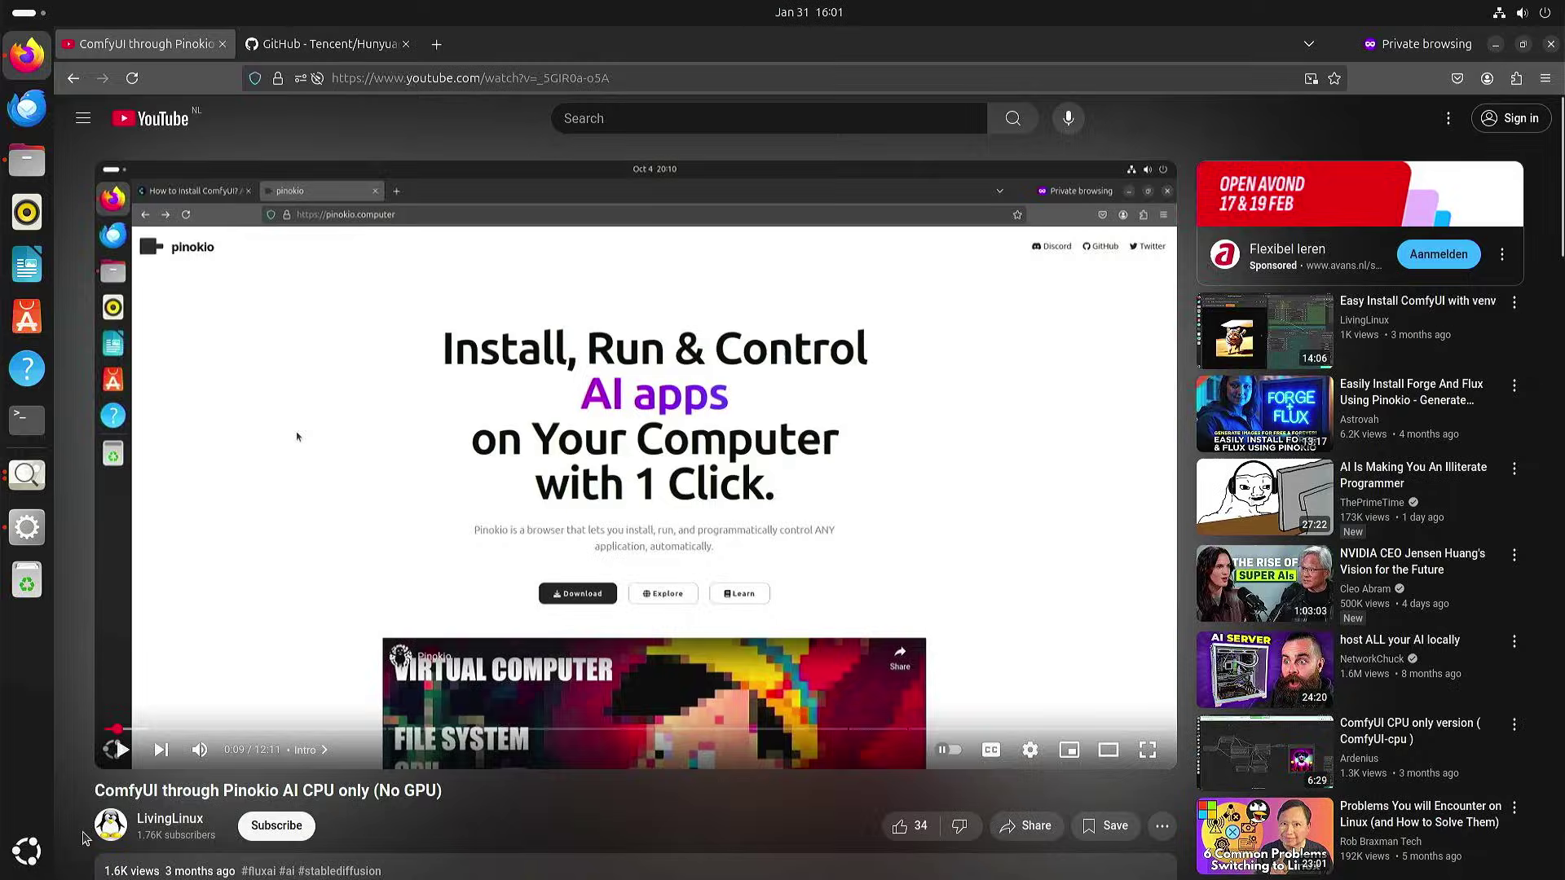
# - Scroll to the YouTube comments, highlight the one saying it fails with Hunyuan video, then scroll back up
pyautogui.scroll(-5, 74, 794)
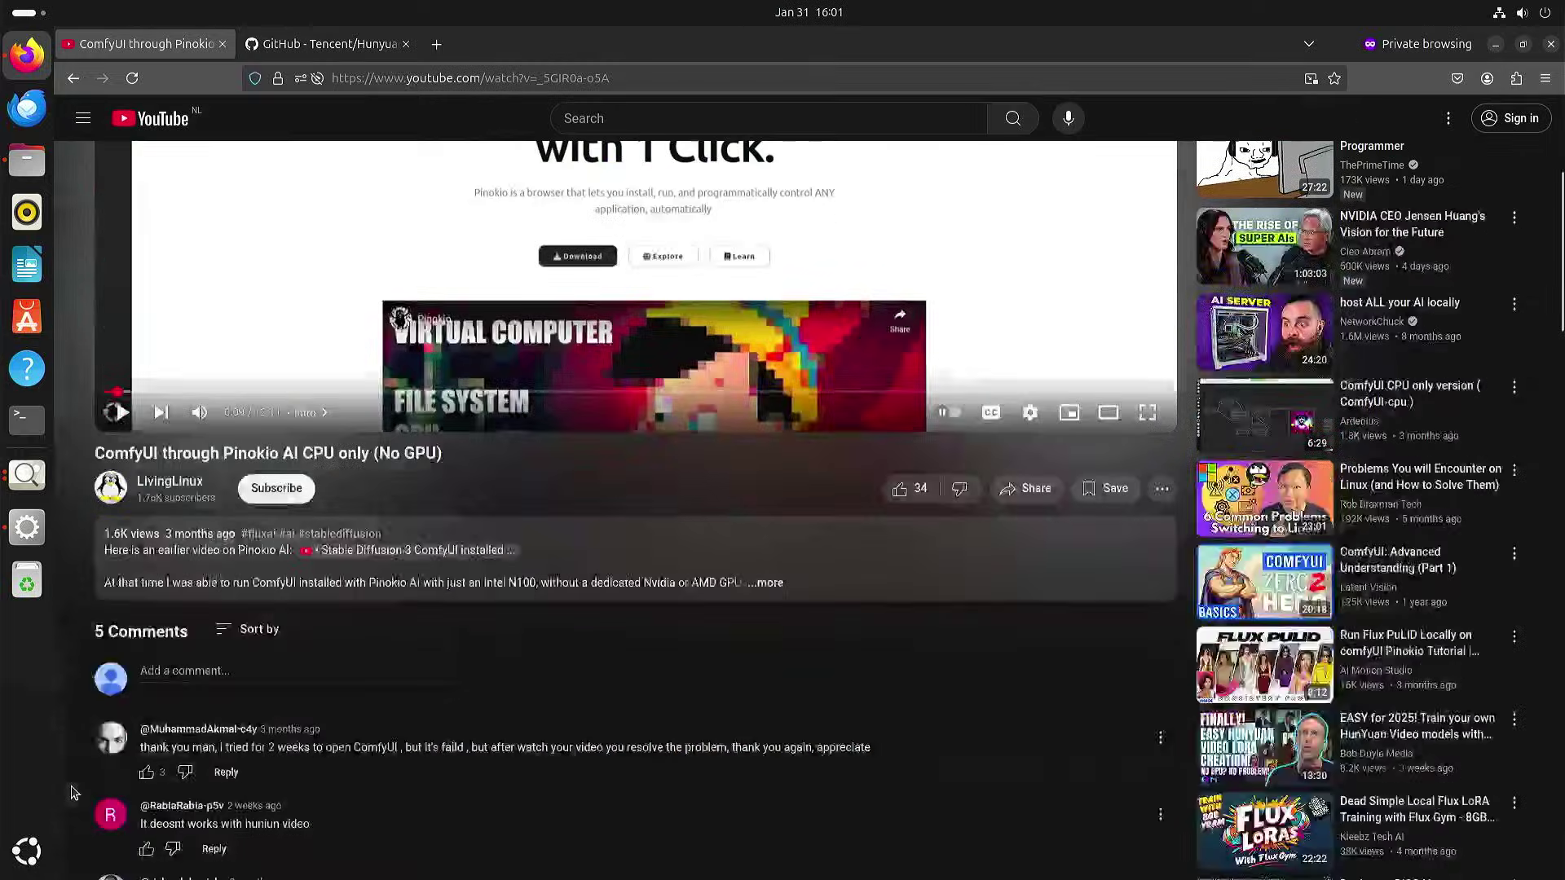
pyautogui.scroll(-2, 74, 794)
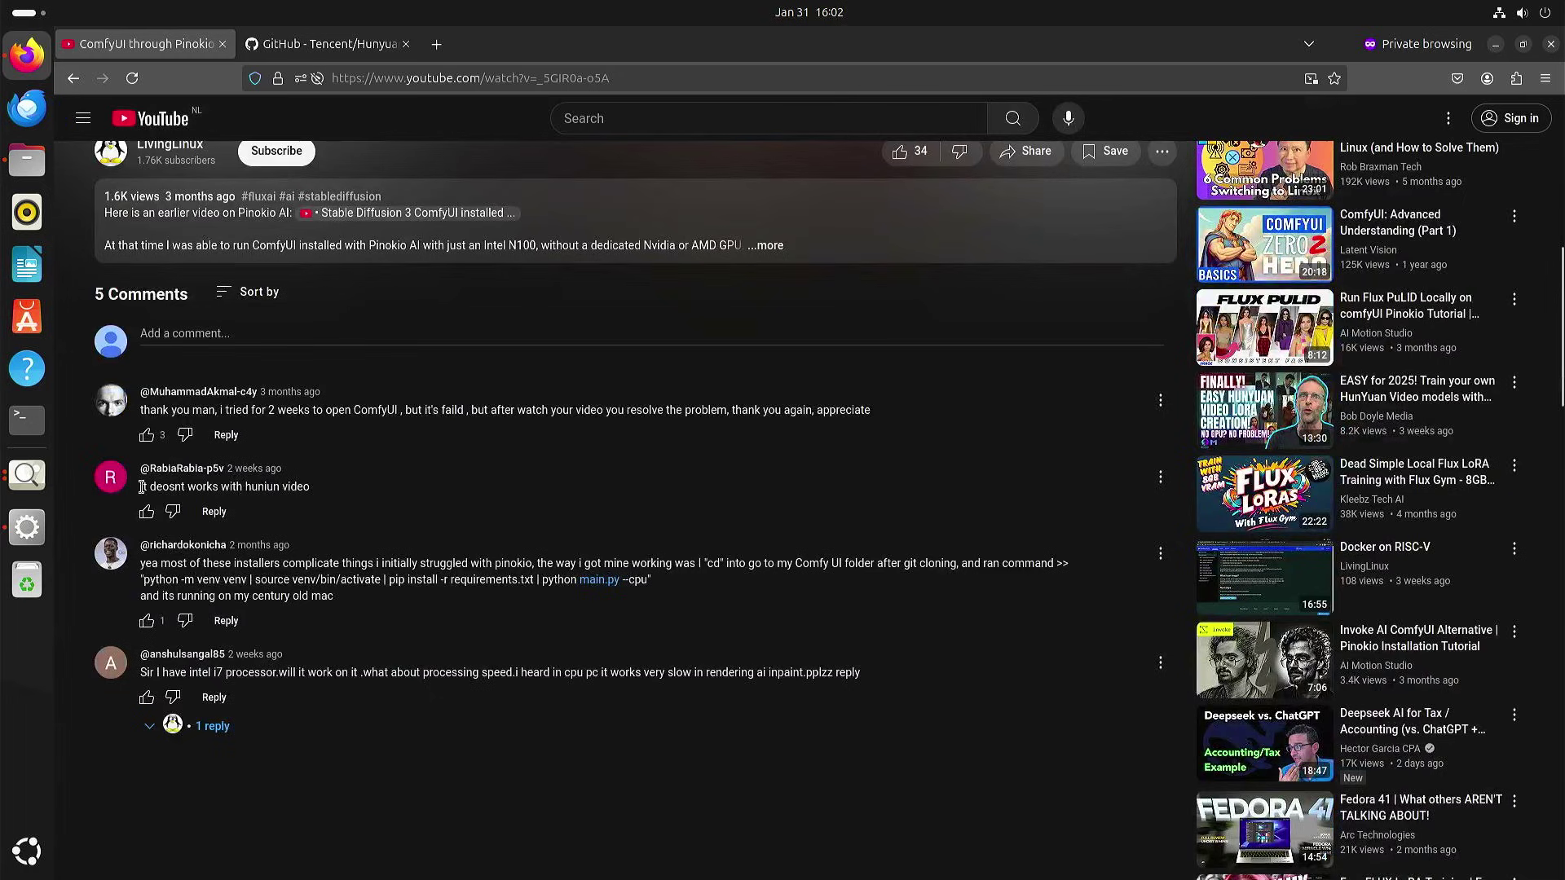
pyautogui.moveTo(141, 487); pyautogui.dragTo(326, 487)
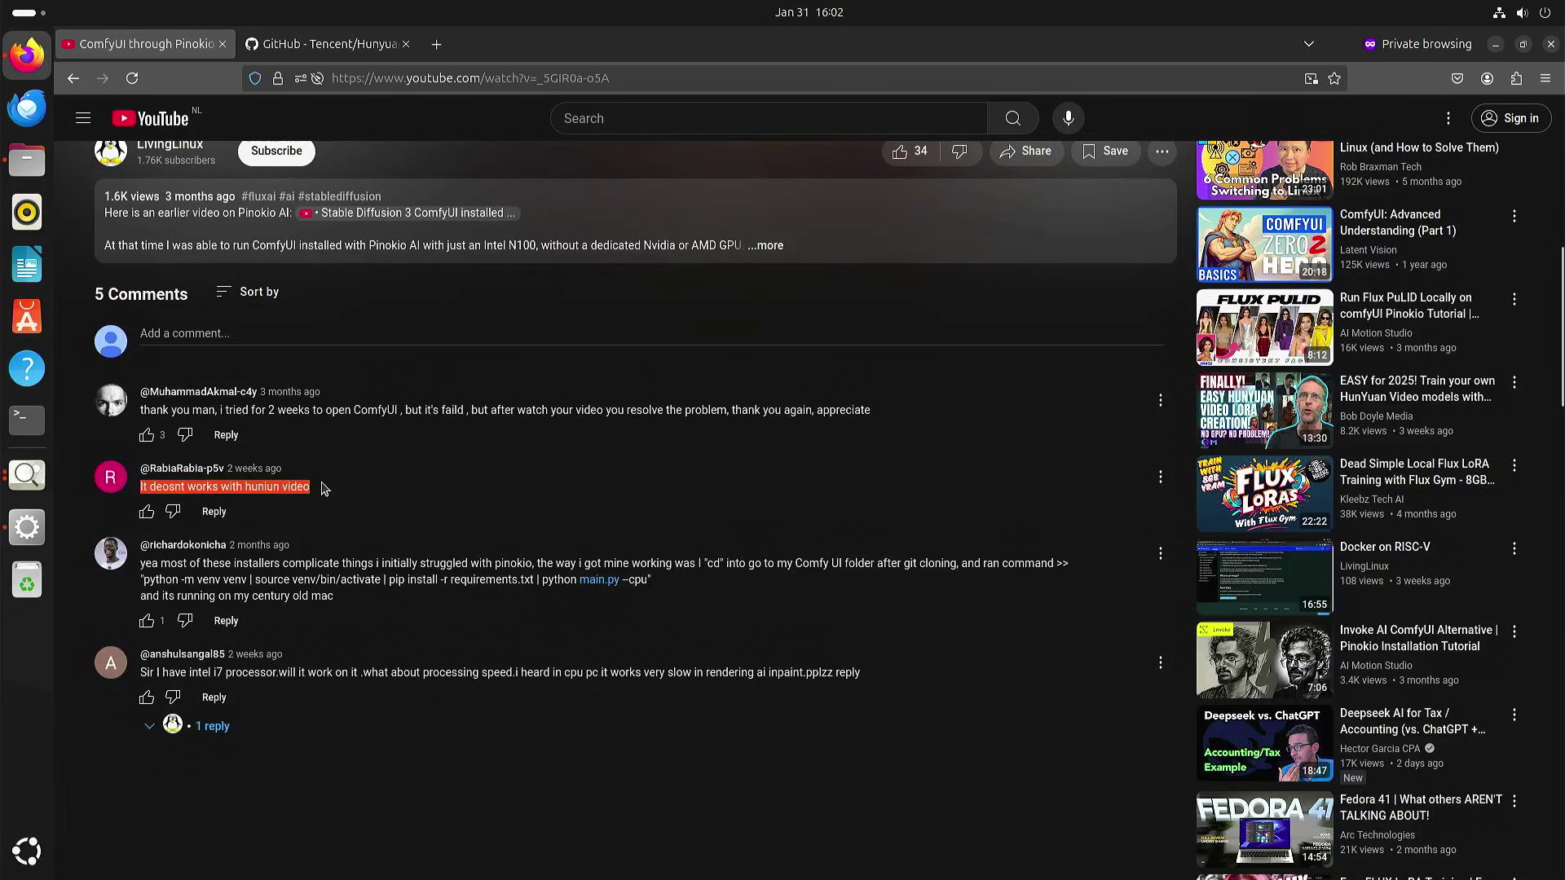
pyautogui.click(76, 583)
pyautogui.scroll(7, 82, 563)
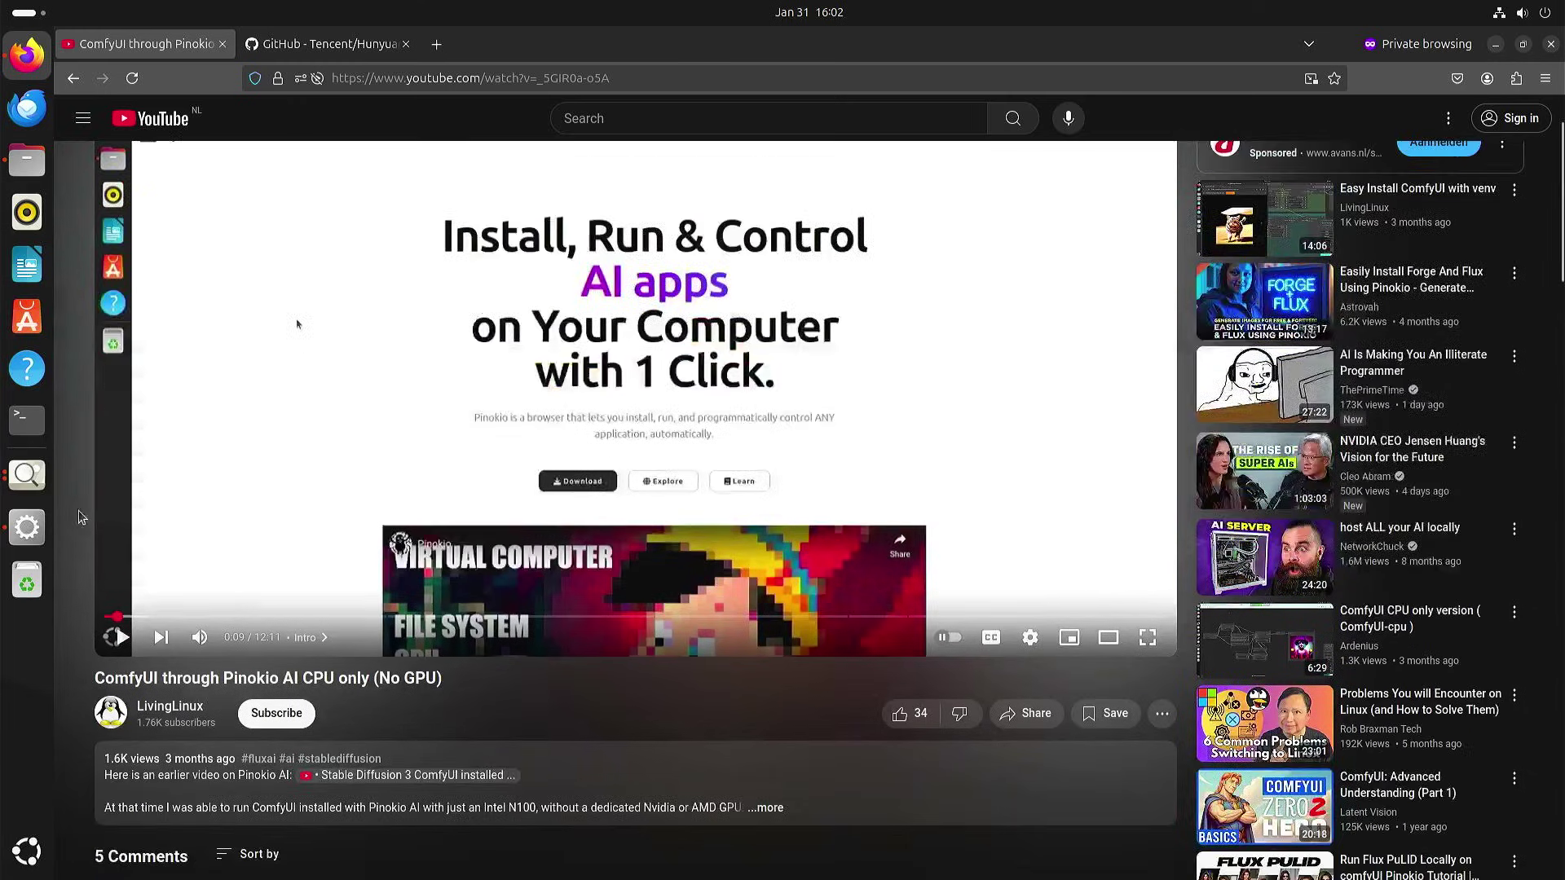
# - Switch to the Tencent/HunyuanVideo GitHub tab and scroll its README down to Community Contributions
pyautogui.click(355, 51)
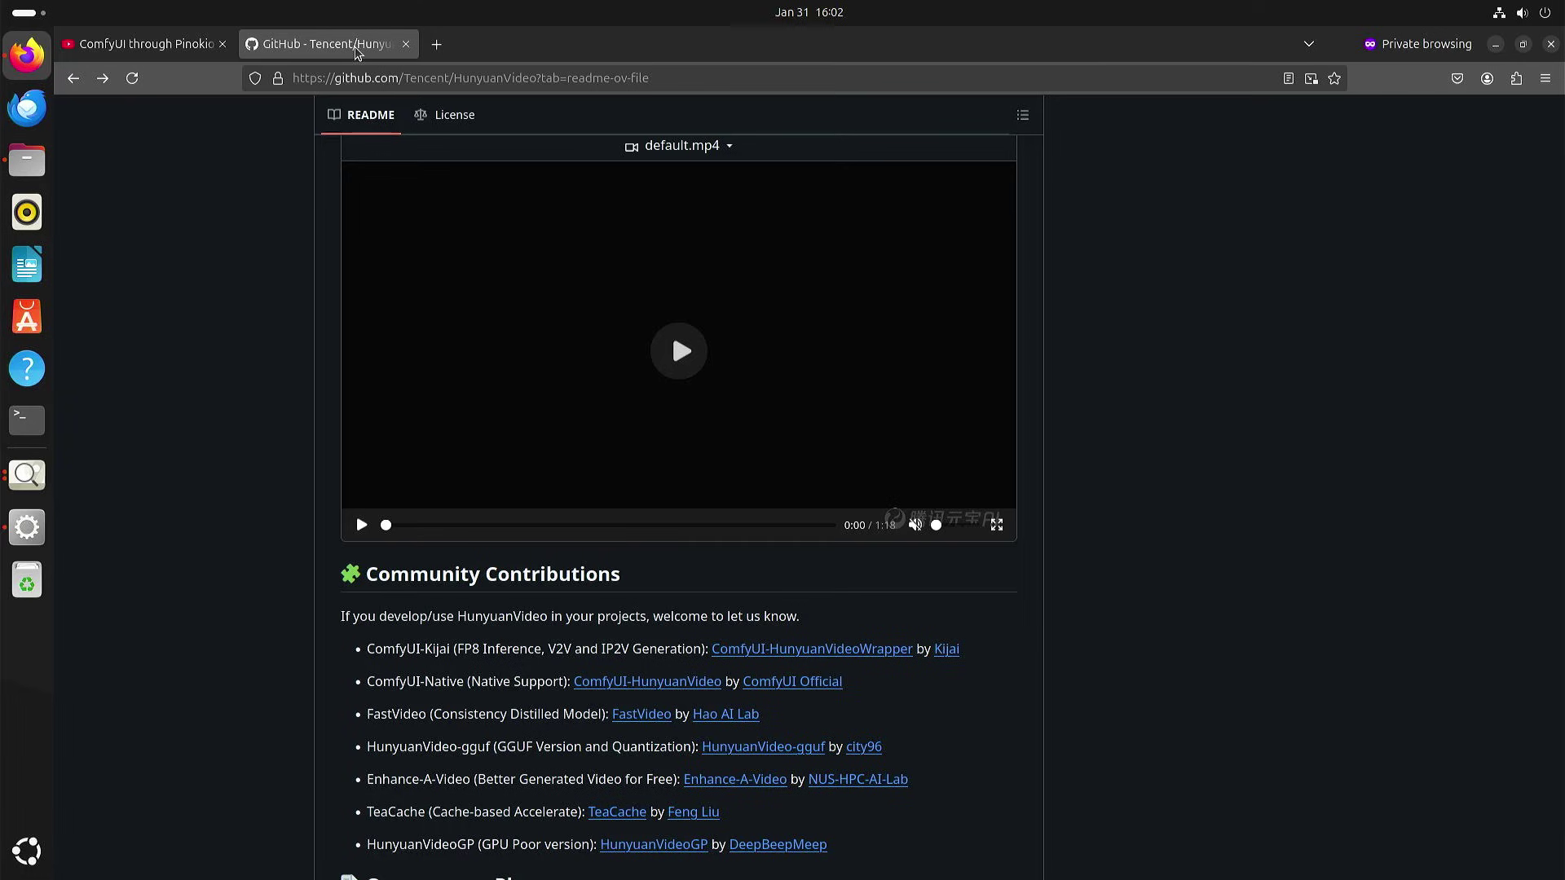
pyautogui.scroll(3, 179, 317)
pyautogui.scroll(8, 168, 318)
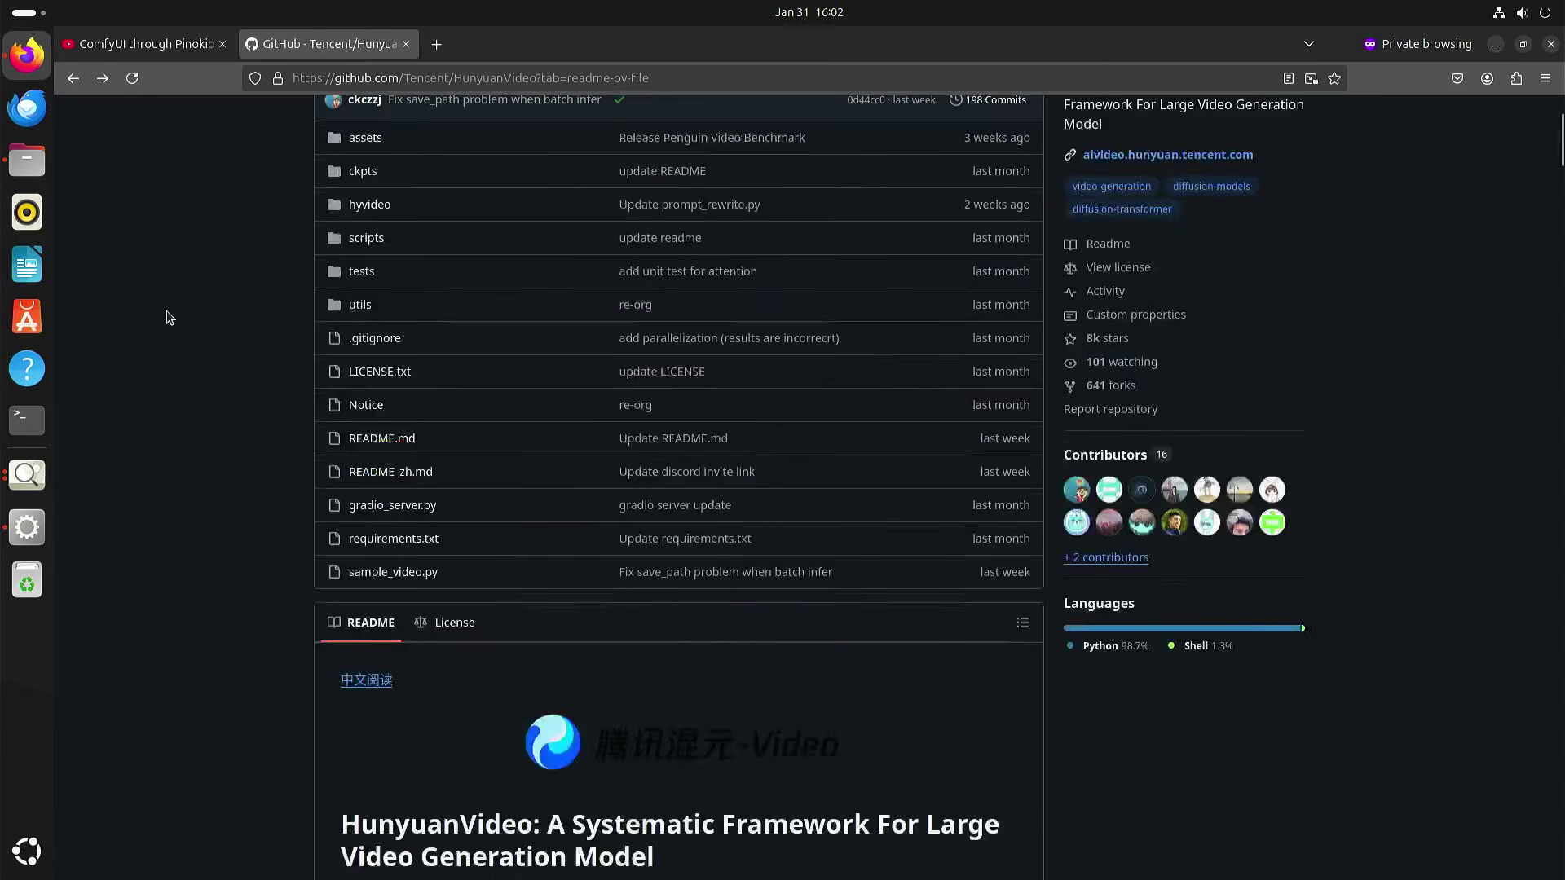
pyautogui.scroll(3, 169, 318)
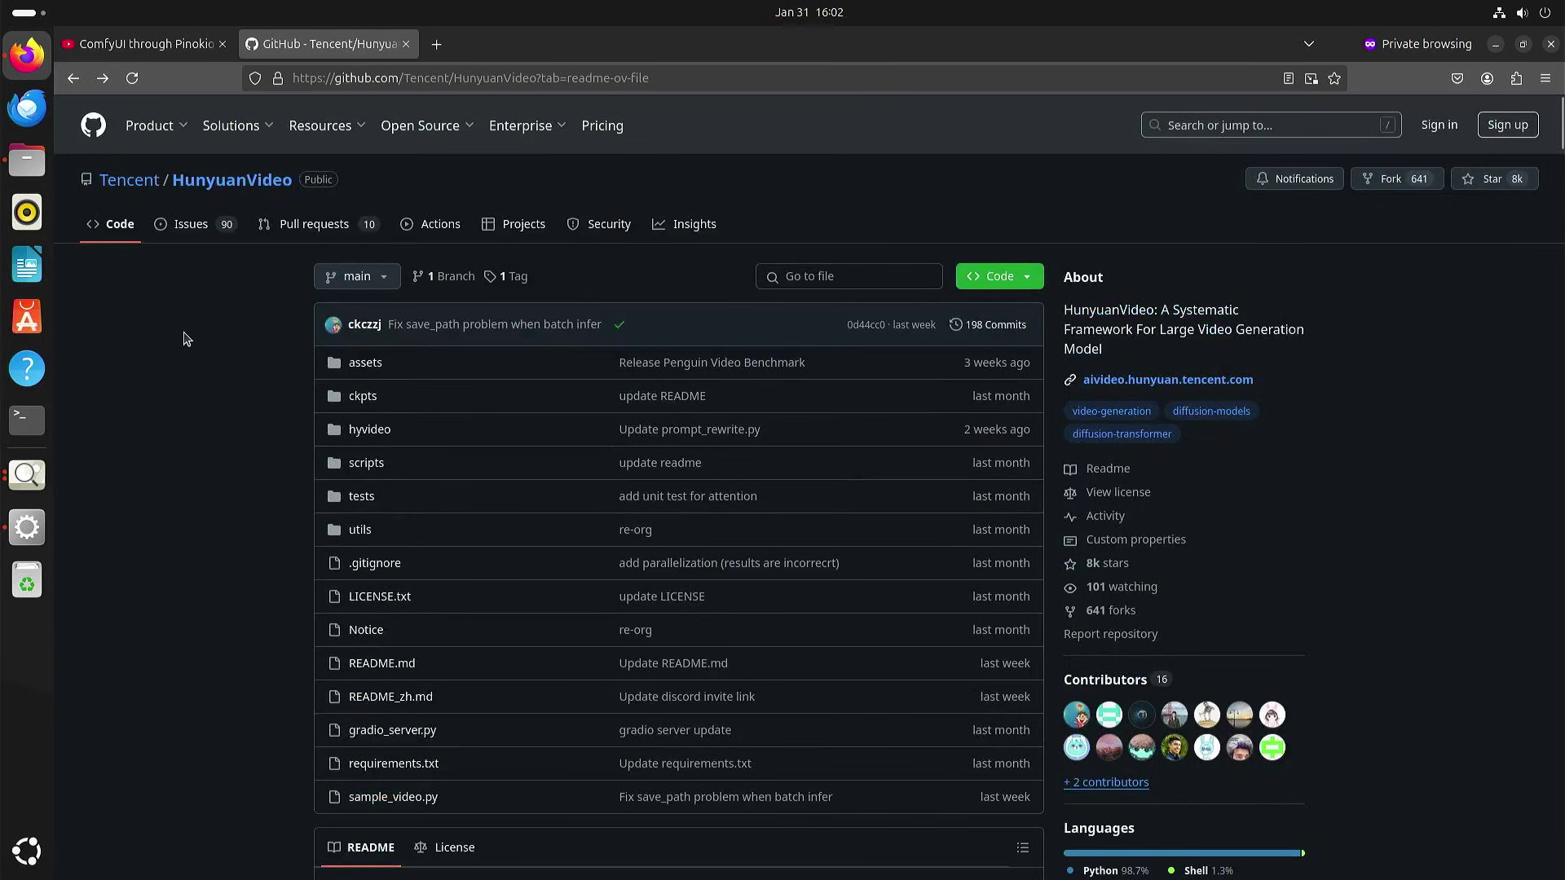
pyautogui.scroll(-6, 207, 515)
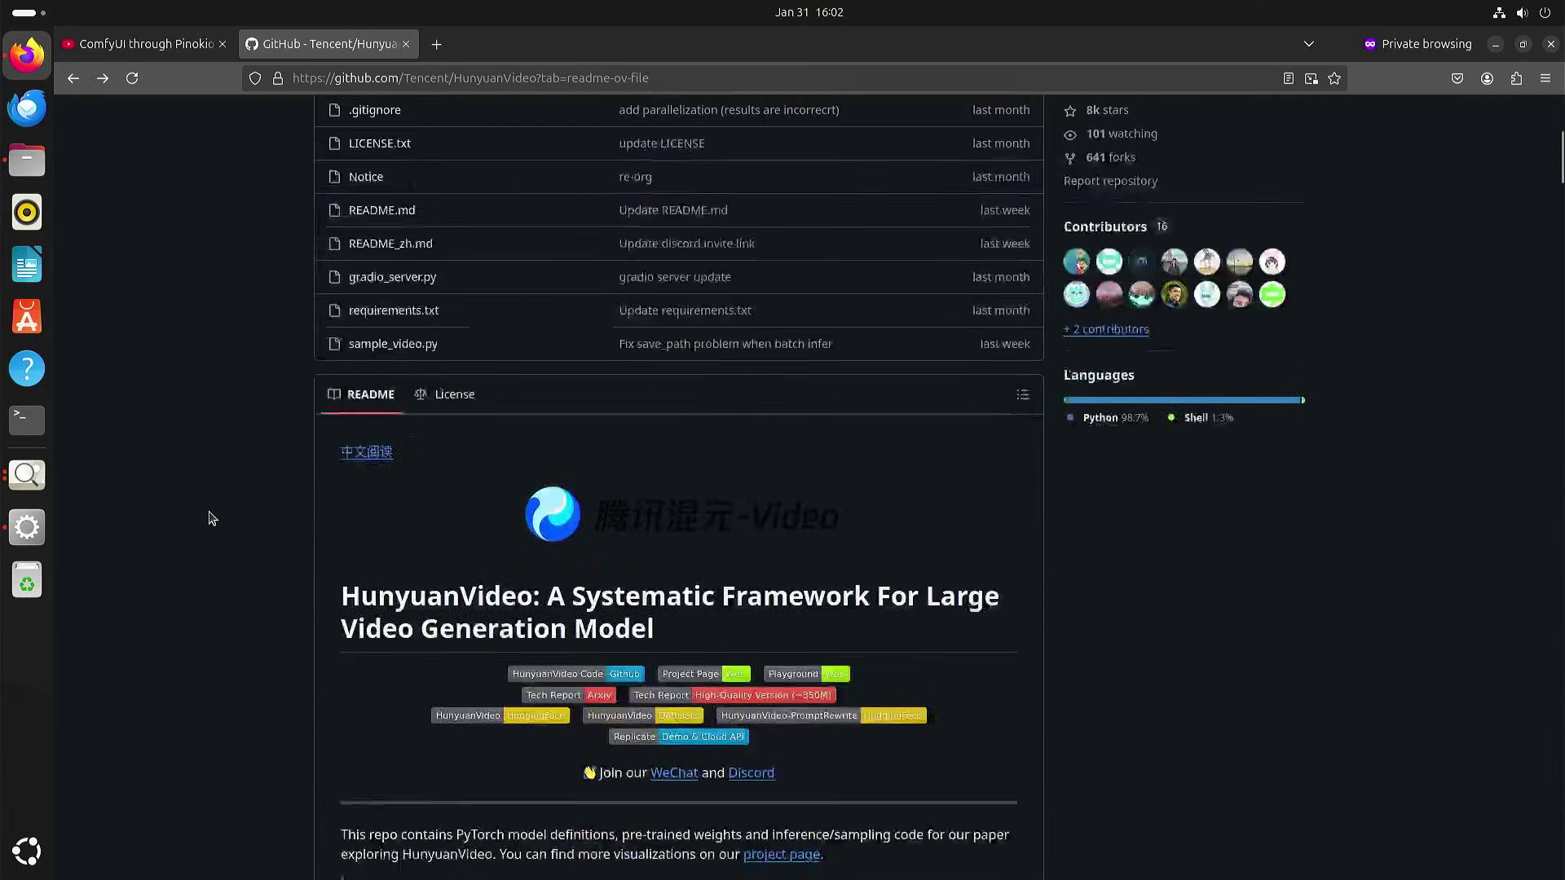
pyautogui.scroll(-3, 208, 513)
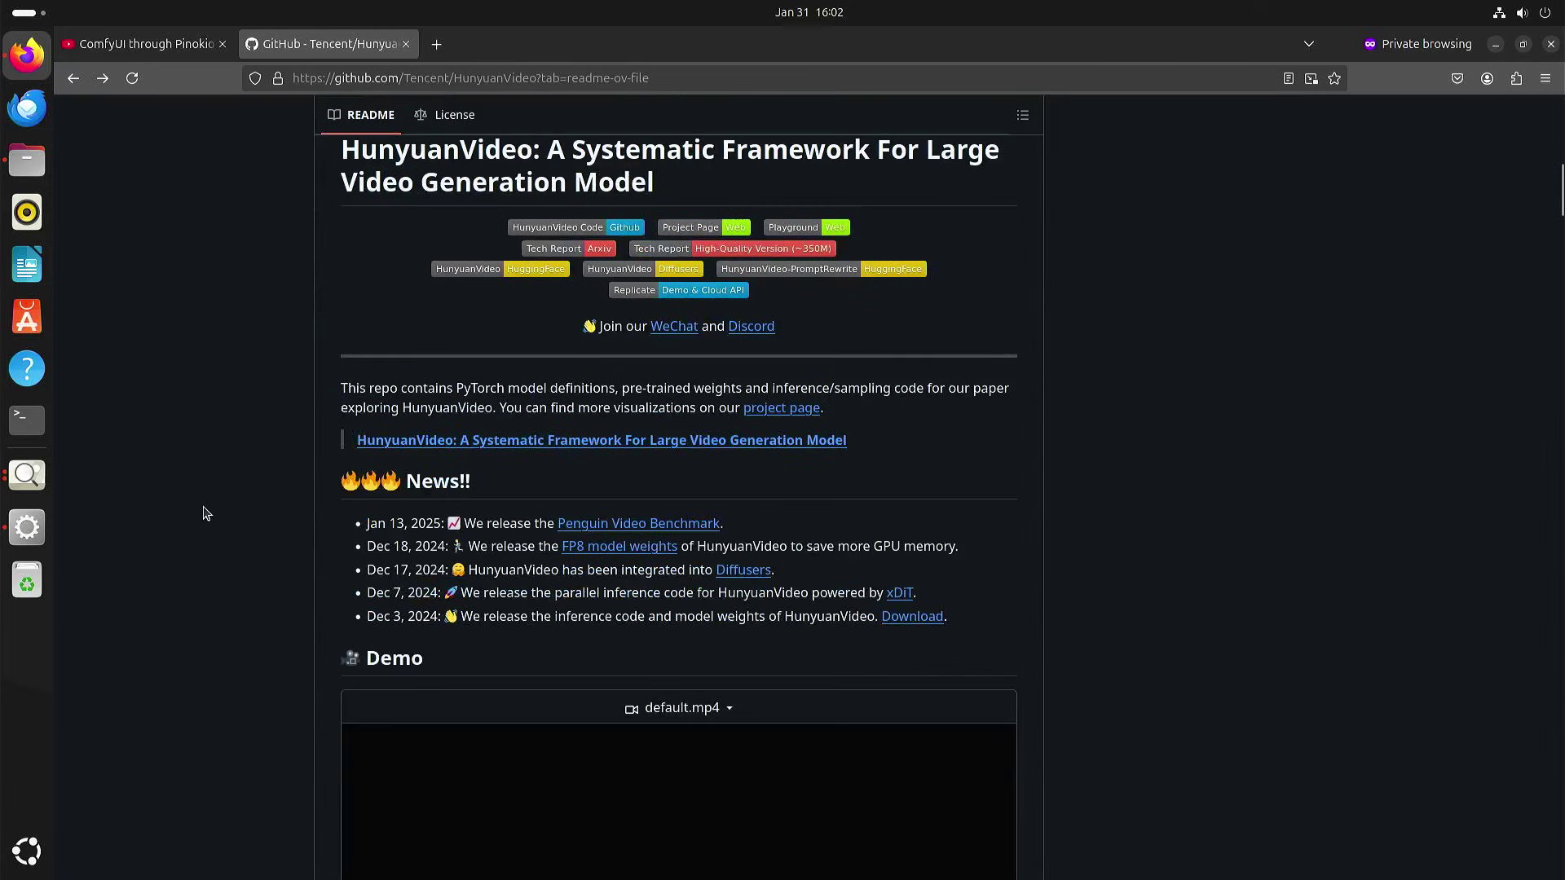
pyautogui.scroll(-8, 207, 513)
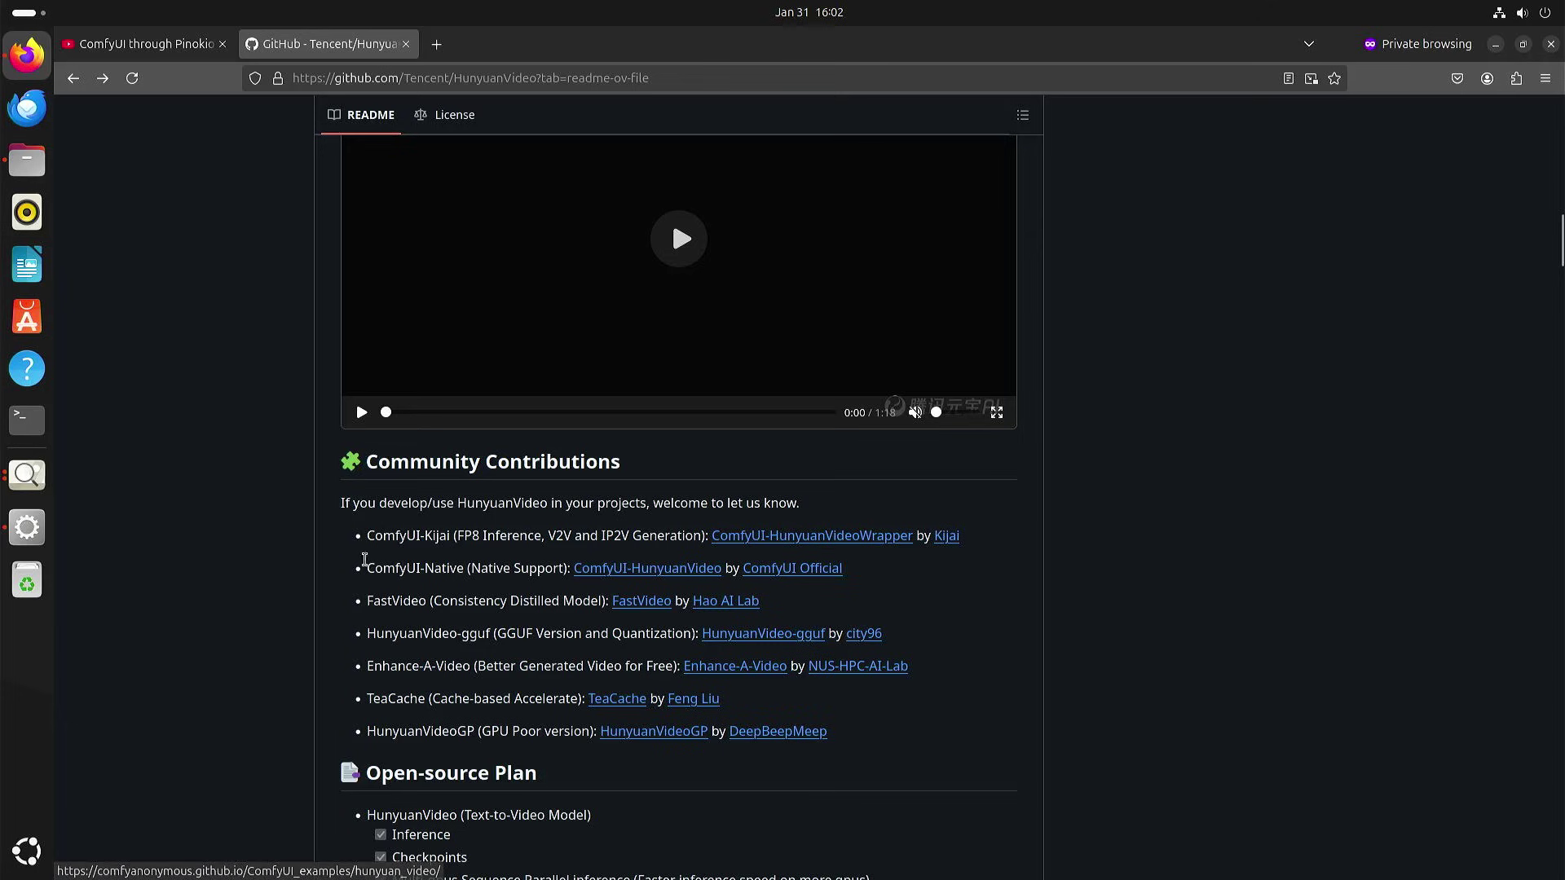
# - Open the ComfyUI-HunyuanVideo example page, view its text-to-video demo, and return to ComfyUI
pyautogui.click(658, 575)
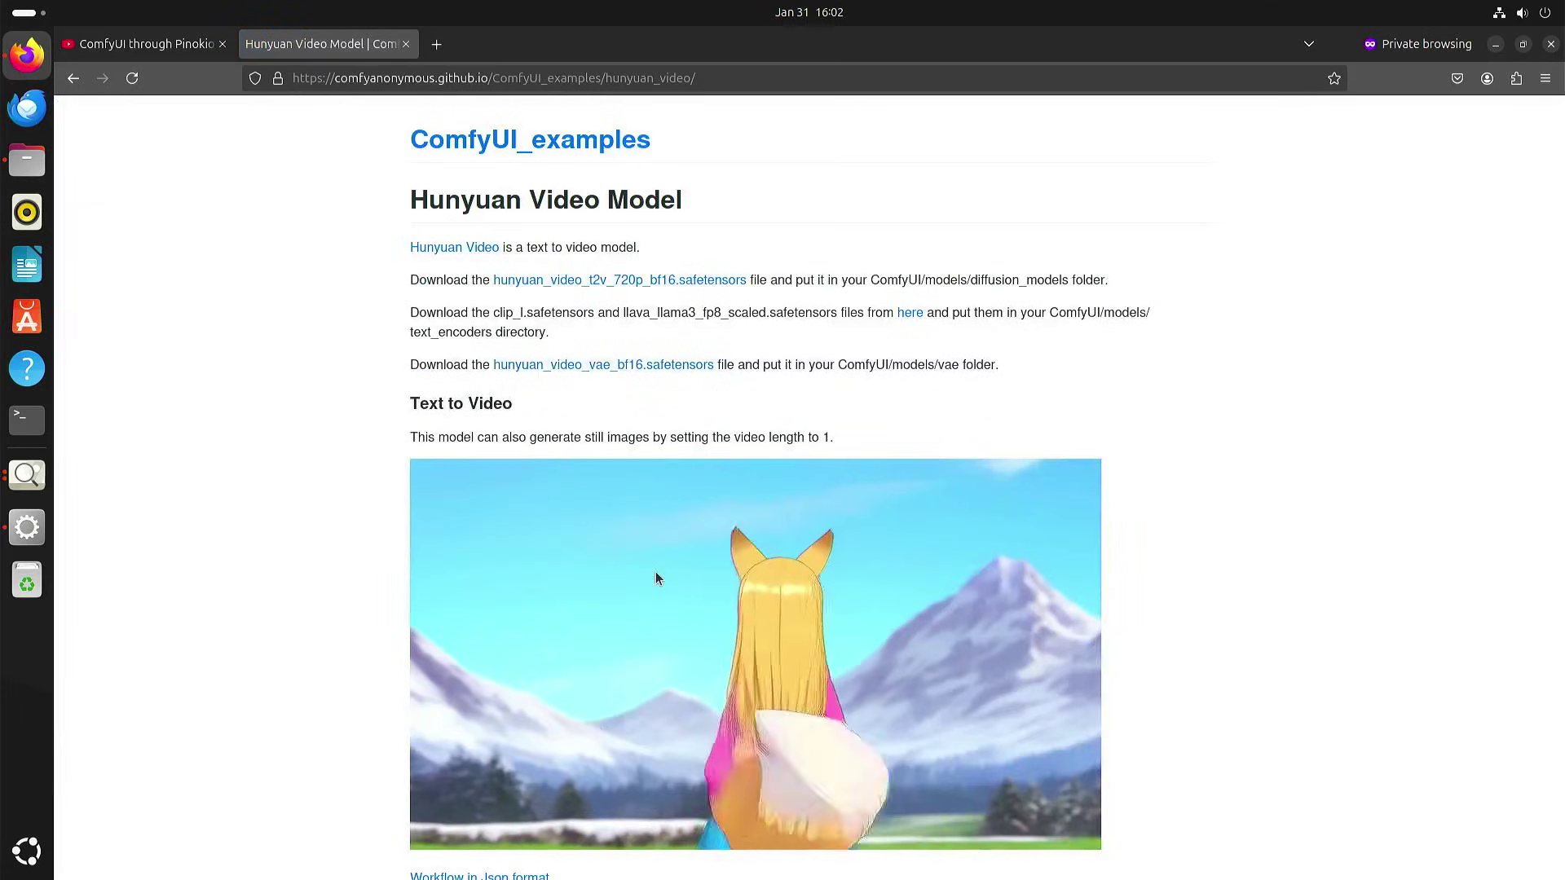
pyautogui.scroll(-2, 290, 592)
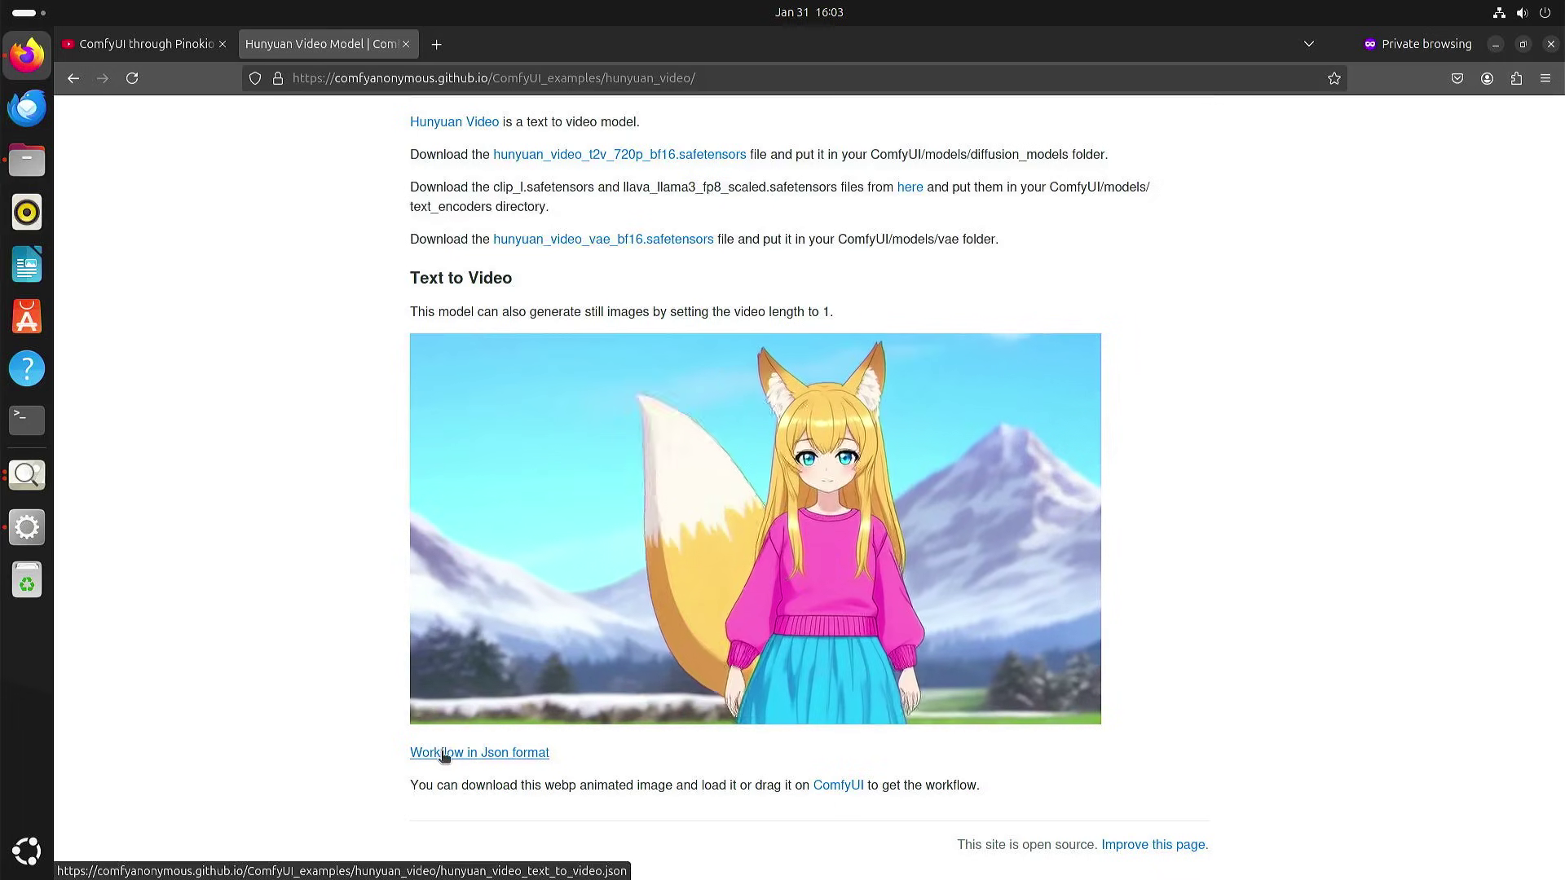
pyautogui.click(29, 531)
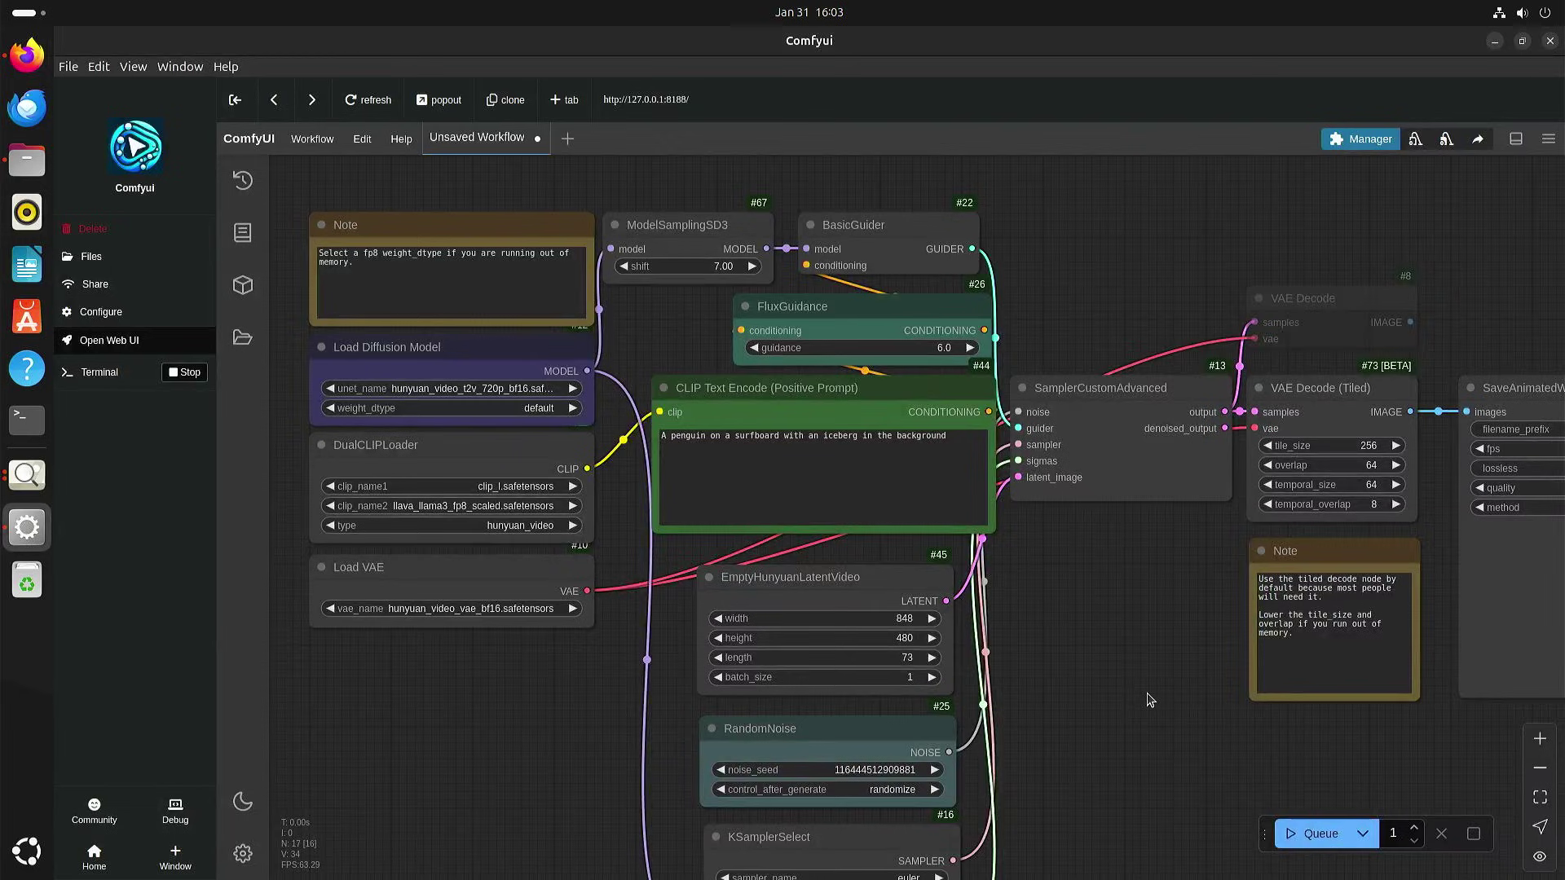
pyautogui.click(1369, 140)
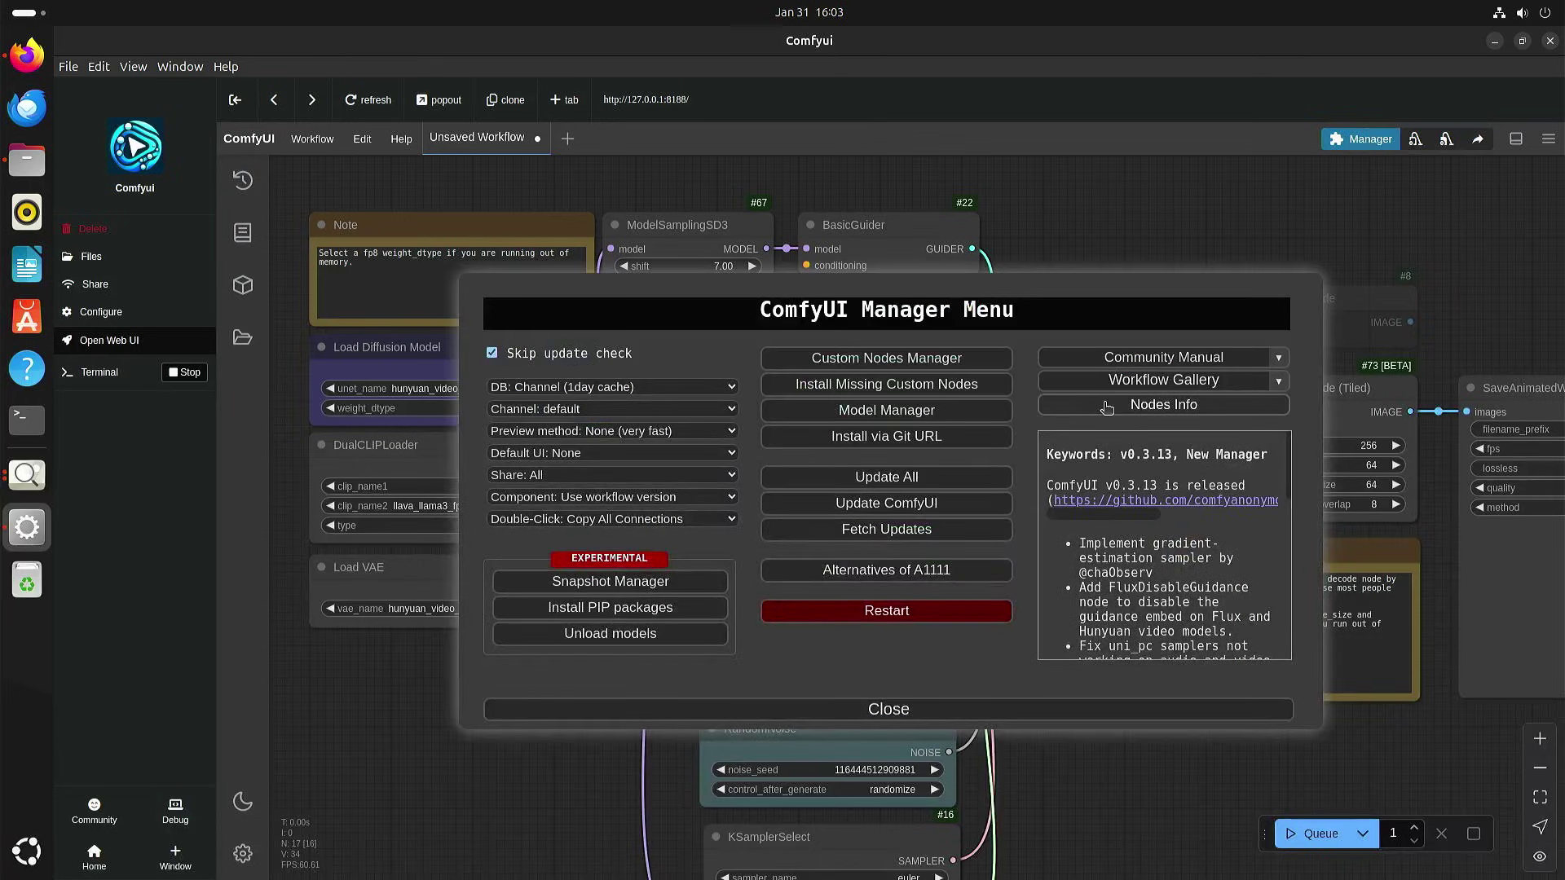
pyautogui.click(933, 359)
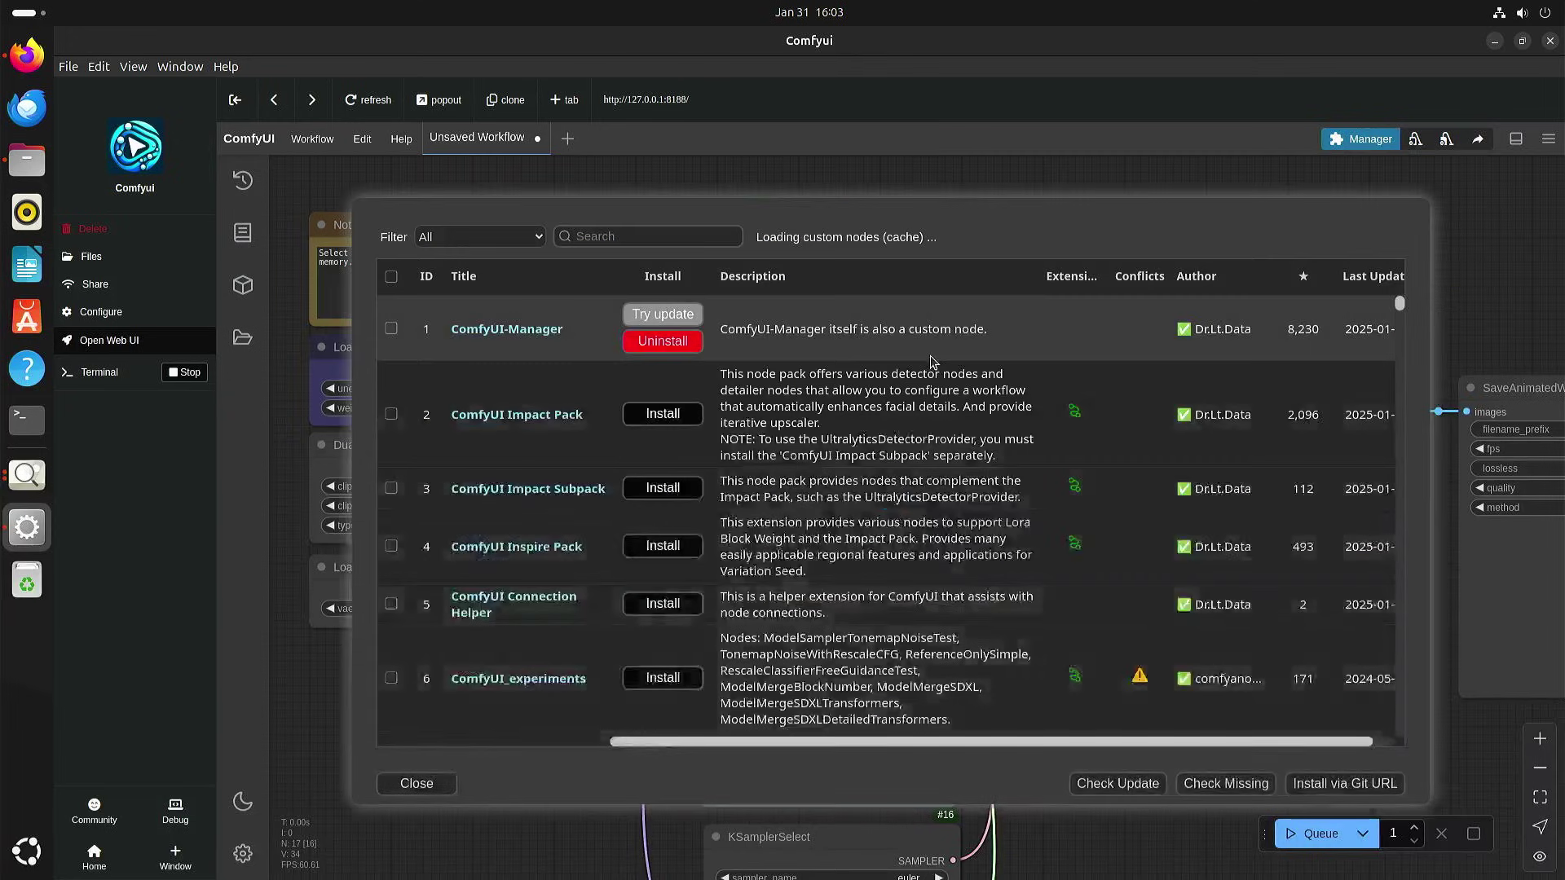
pyautogui.click(483, 238)
pyautogui.click(444, 271)
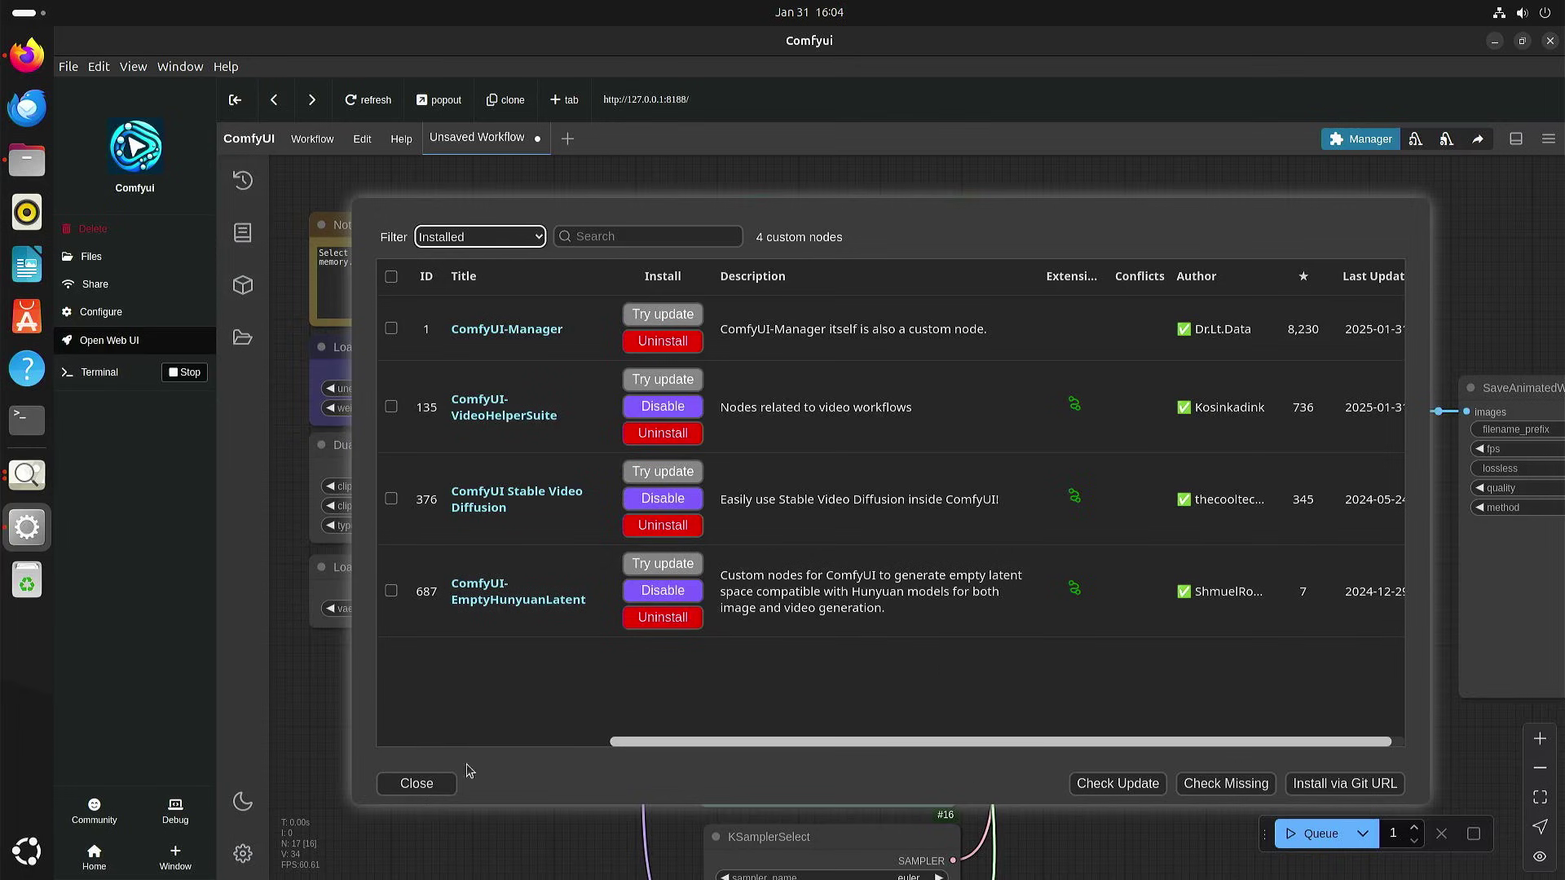
pyautogui.click(426, 783)
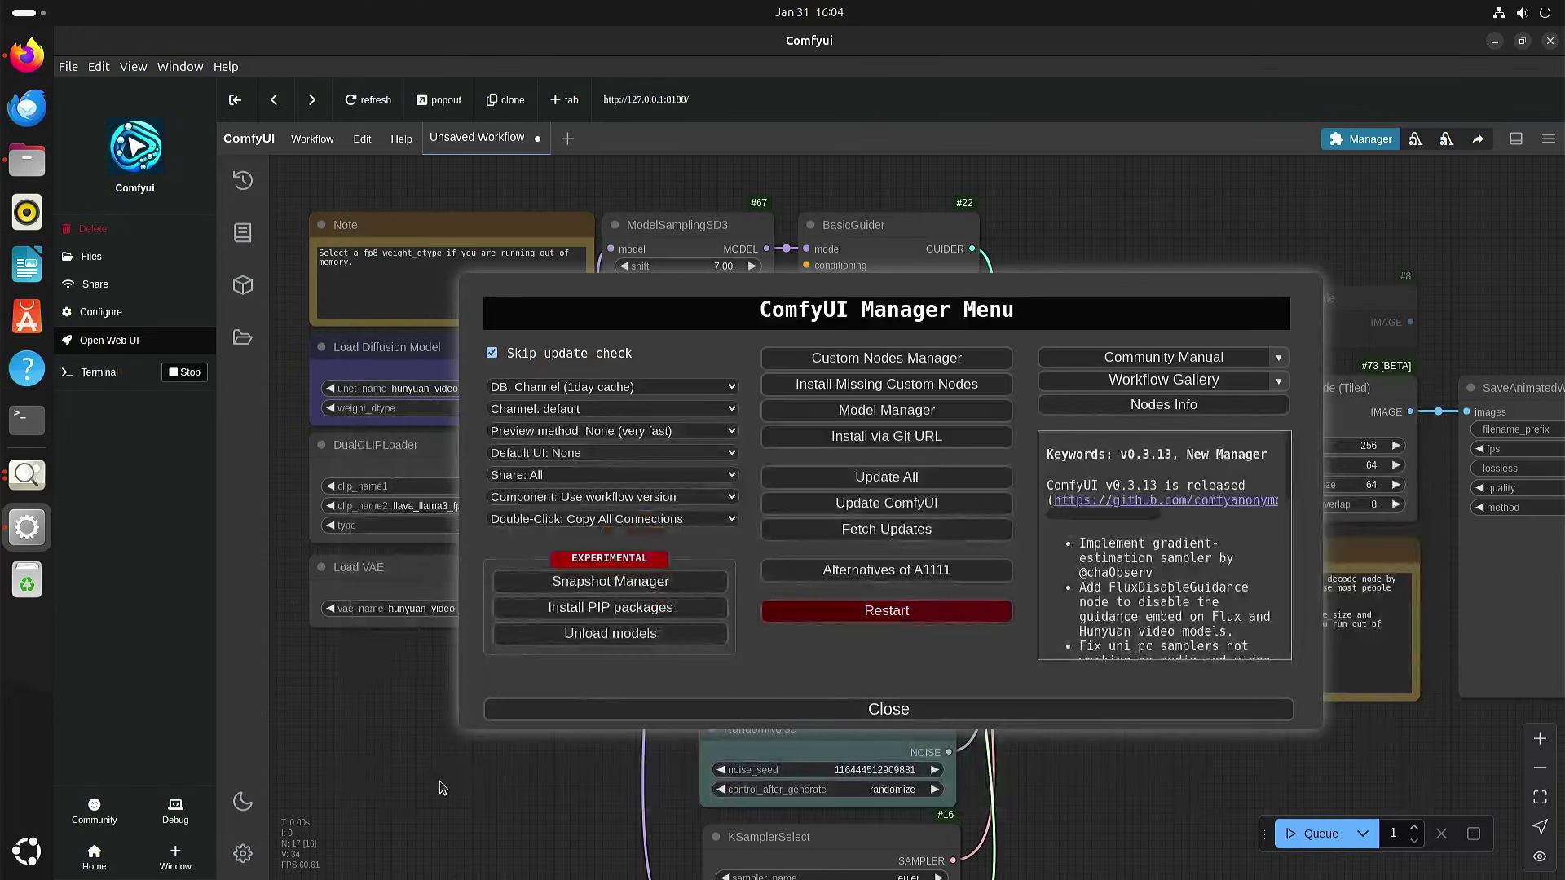
pyautogui.click(893, 711)
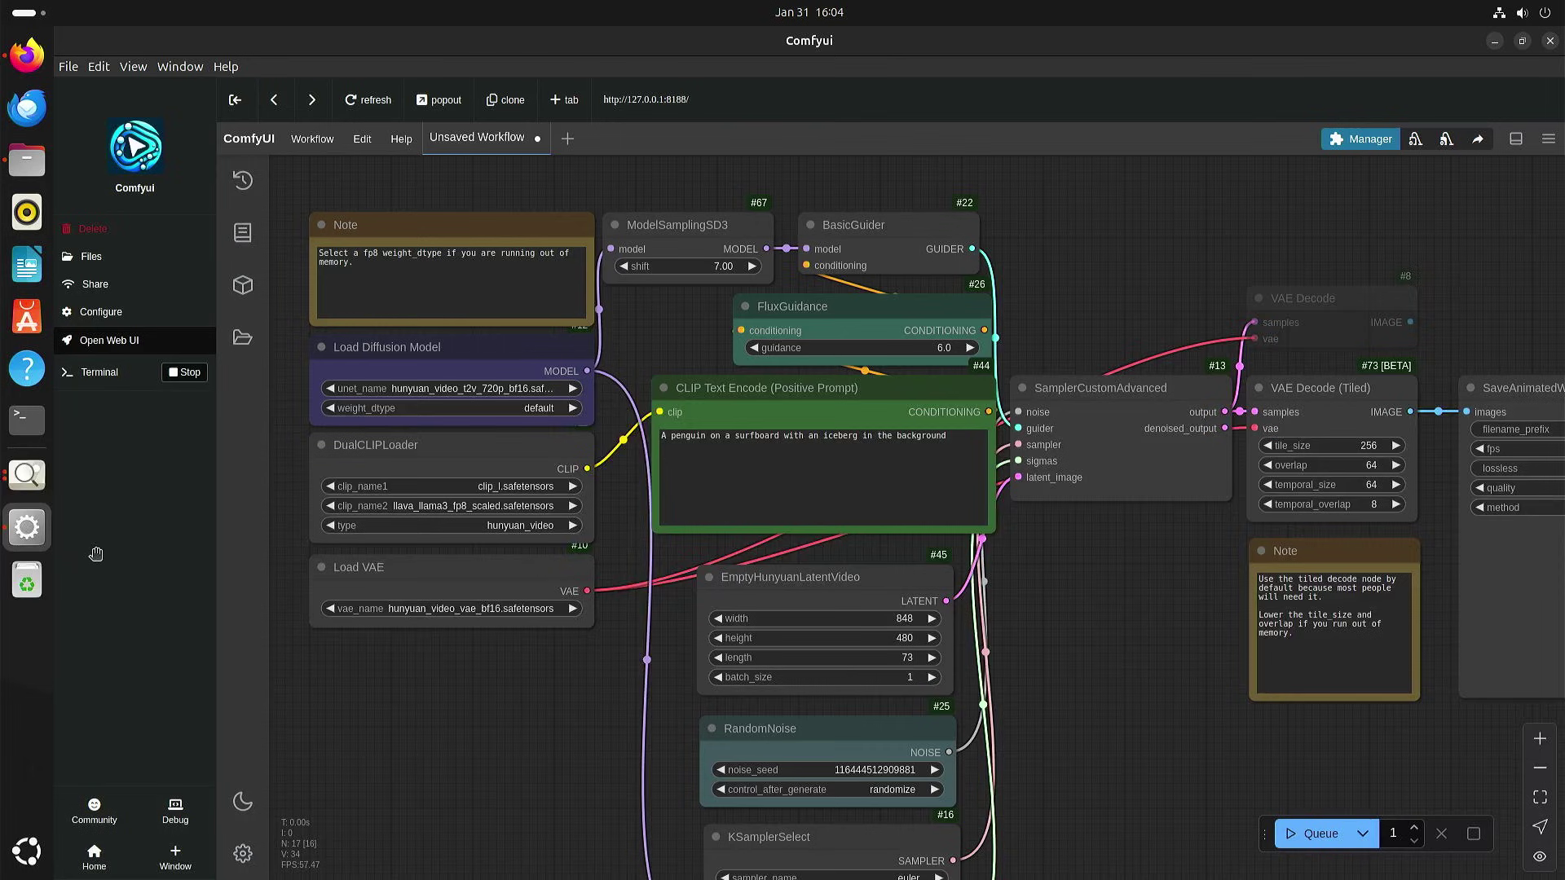
pyautogui.click(27, 475)
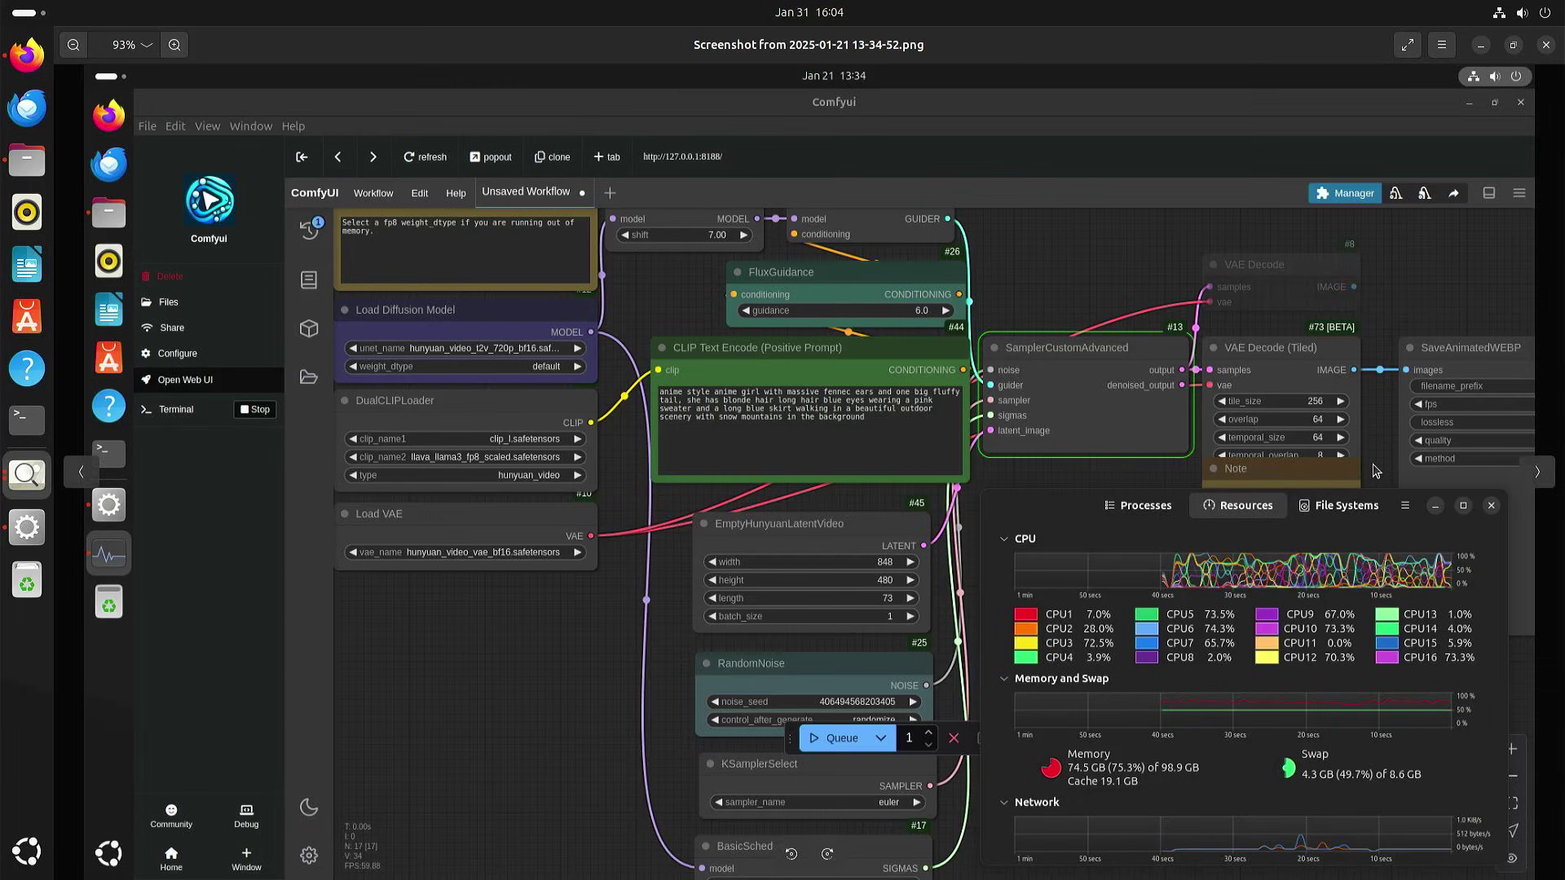
pyautogui.click(1546, 45)
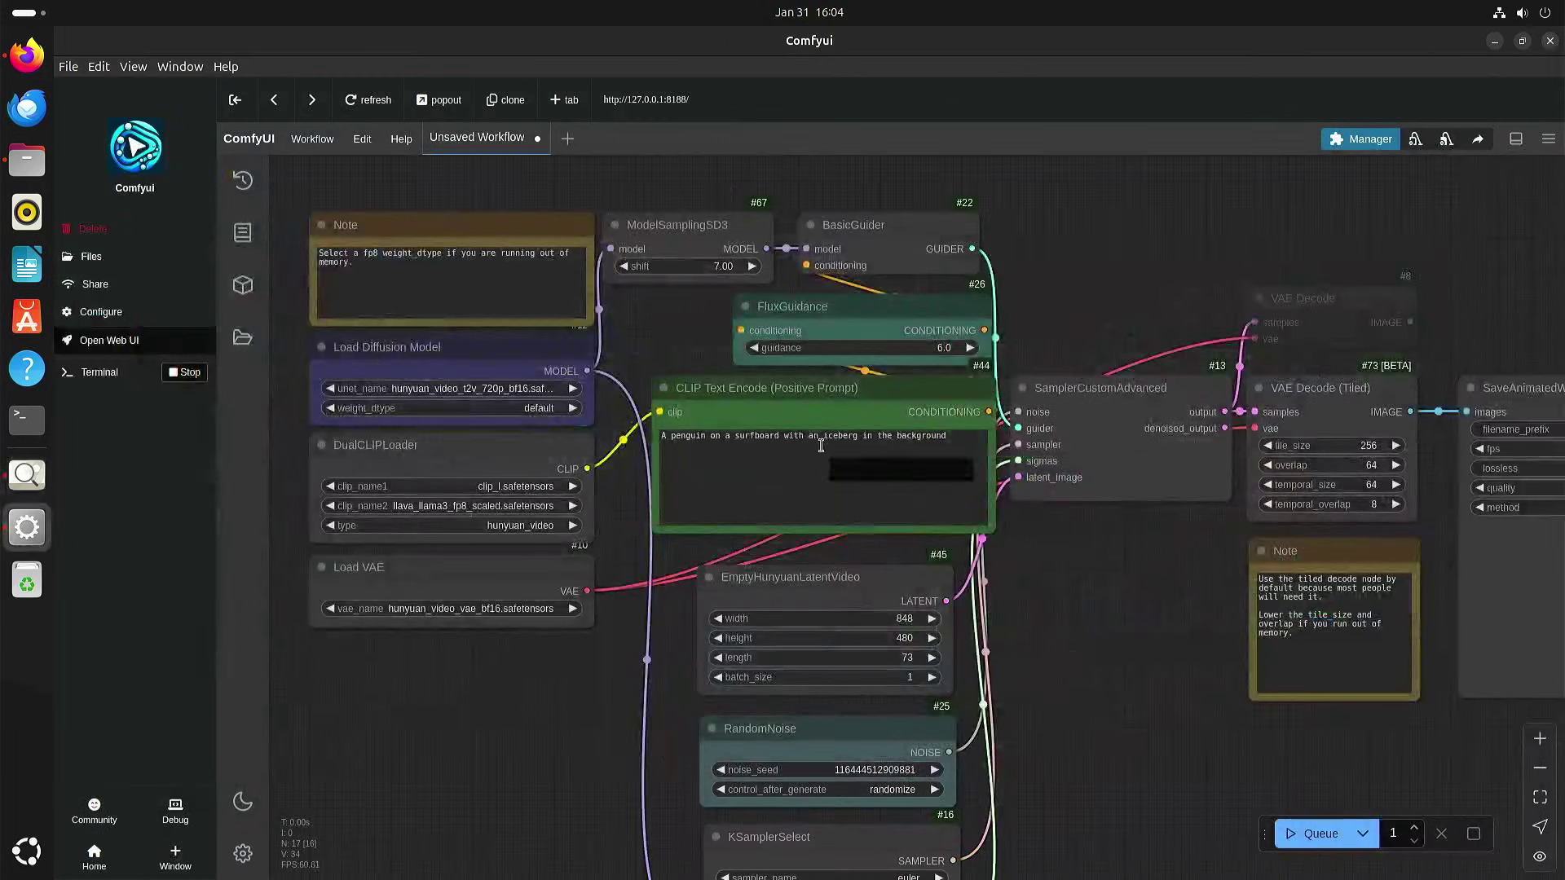
pyautogui.click(22, 484)
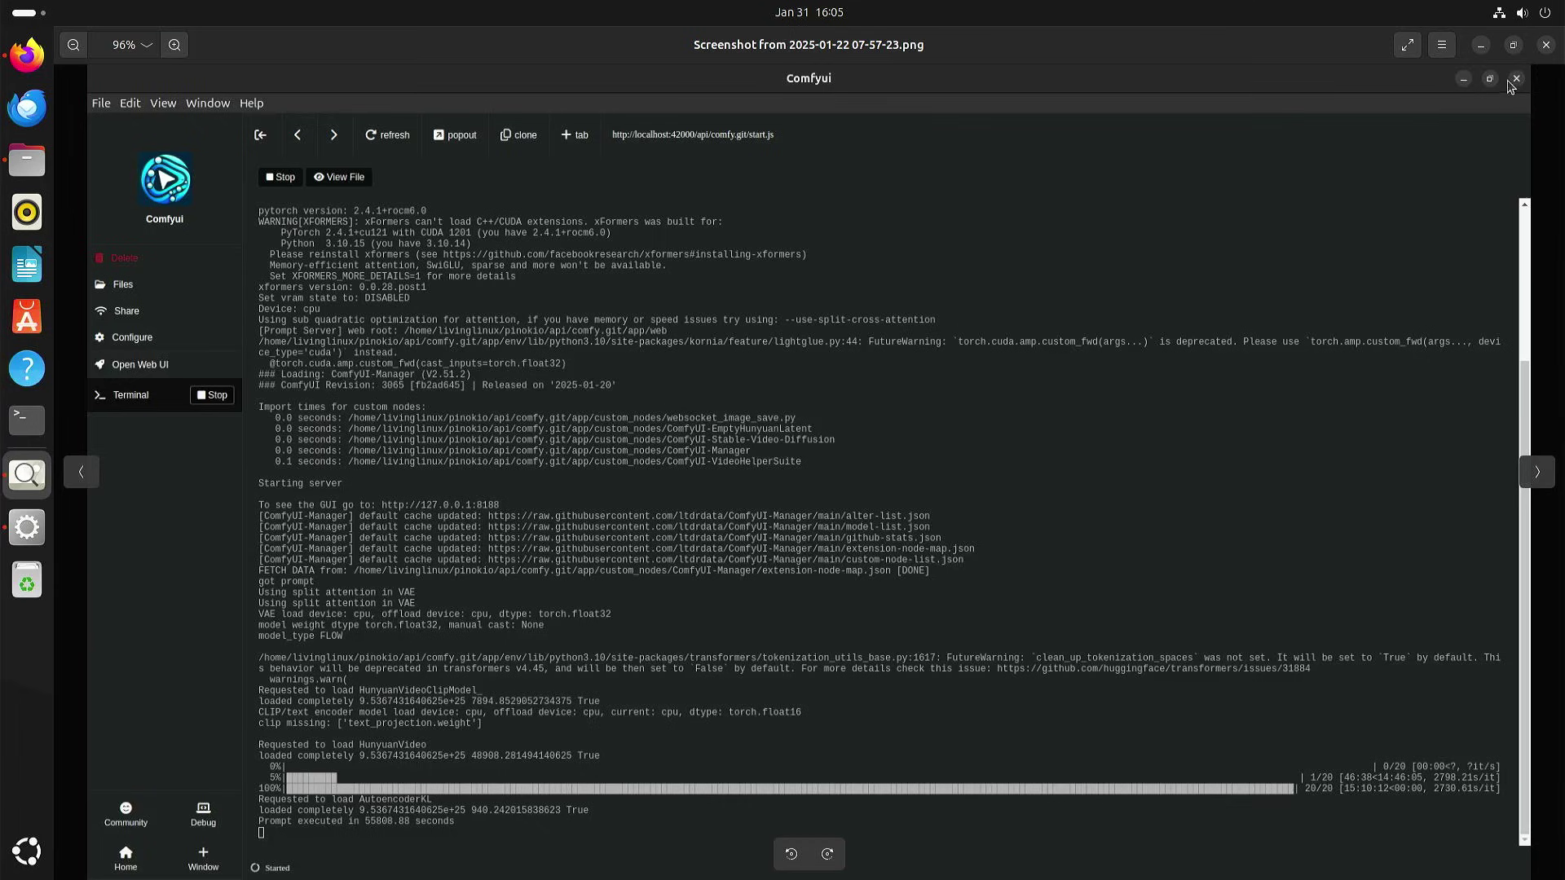
pyautogui.click(1546, 46)
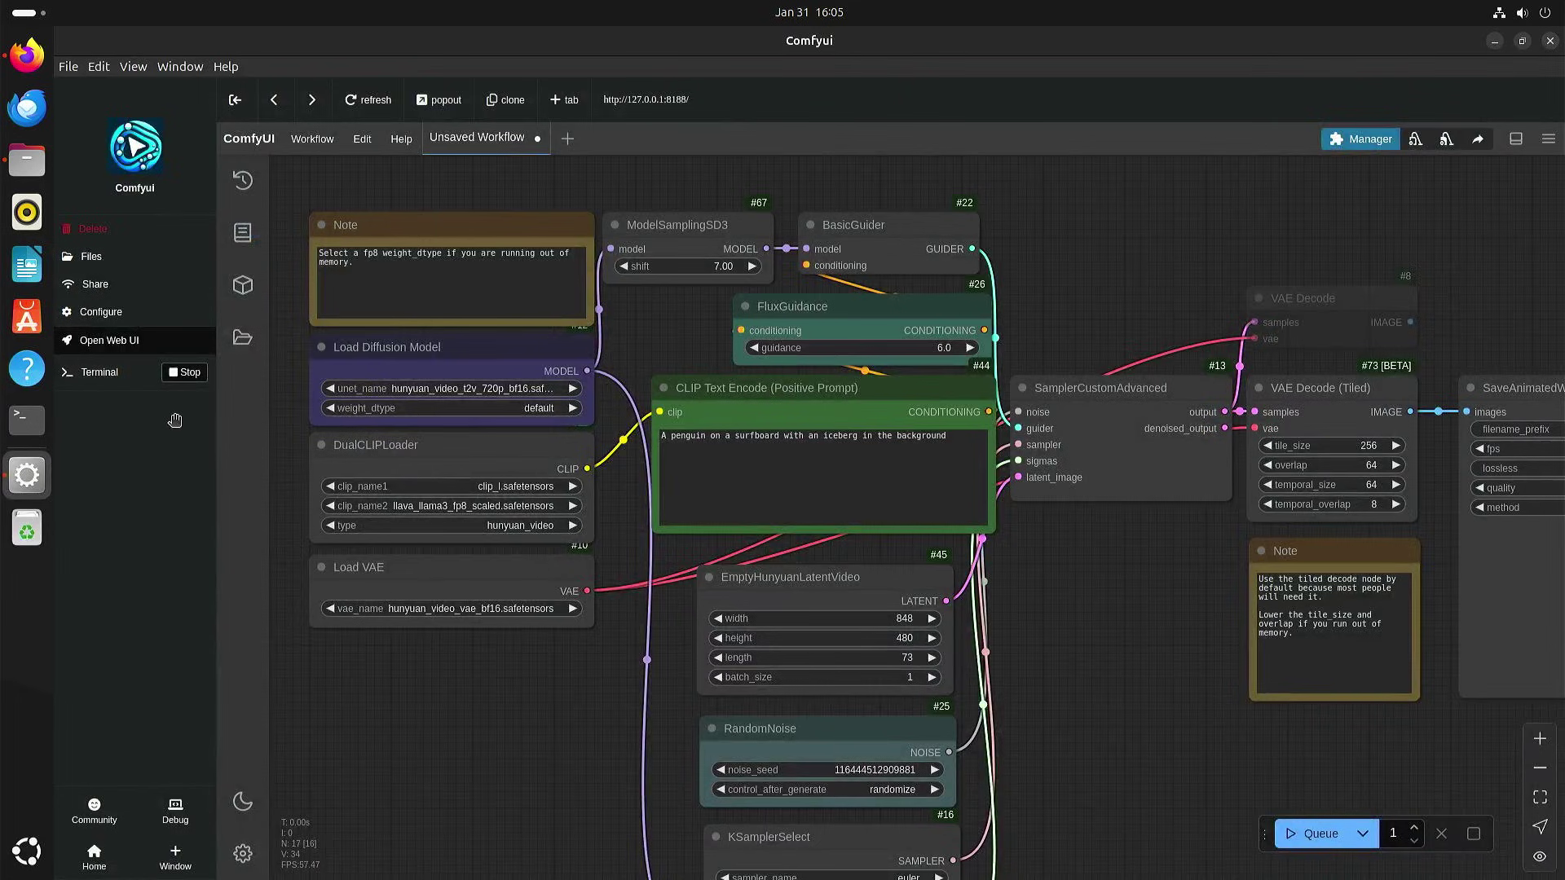
# - Open the generated fox-girl animation ComfyUI_00053_.webp from Pictures, then bring the Hunyuan example page forward
pyautogui.click(35, 169)
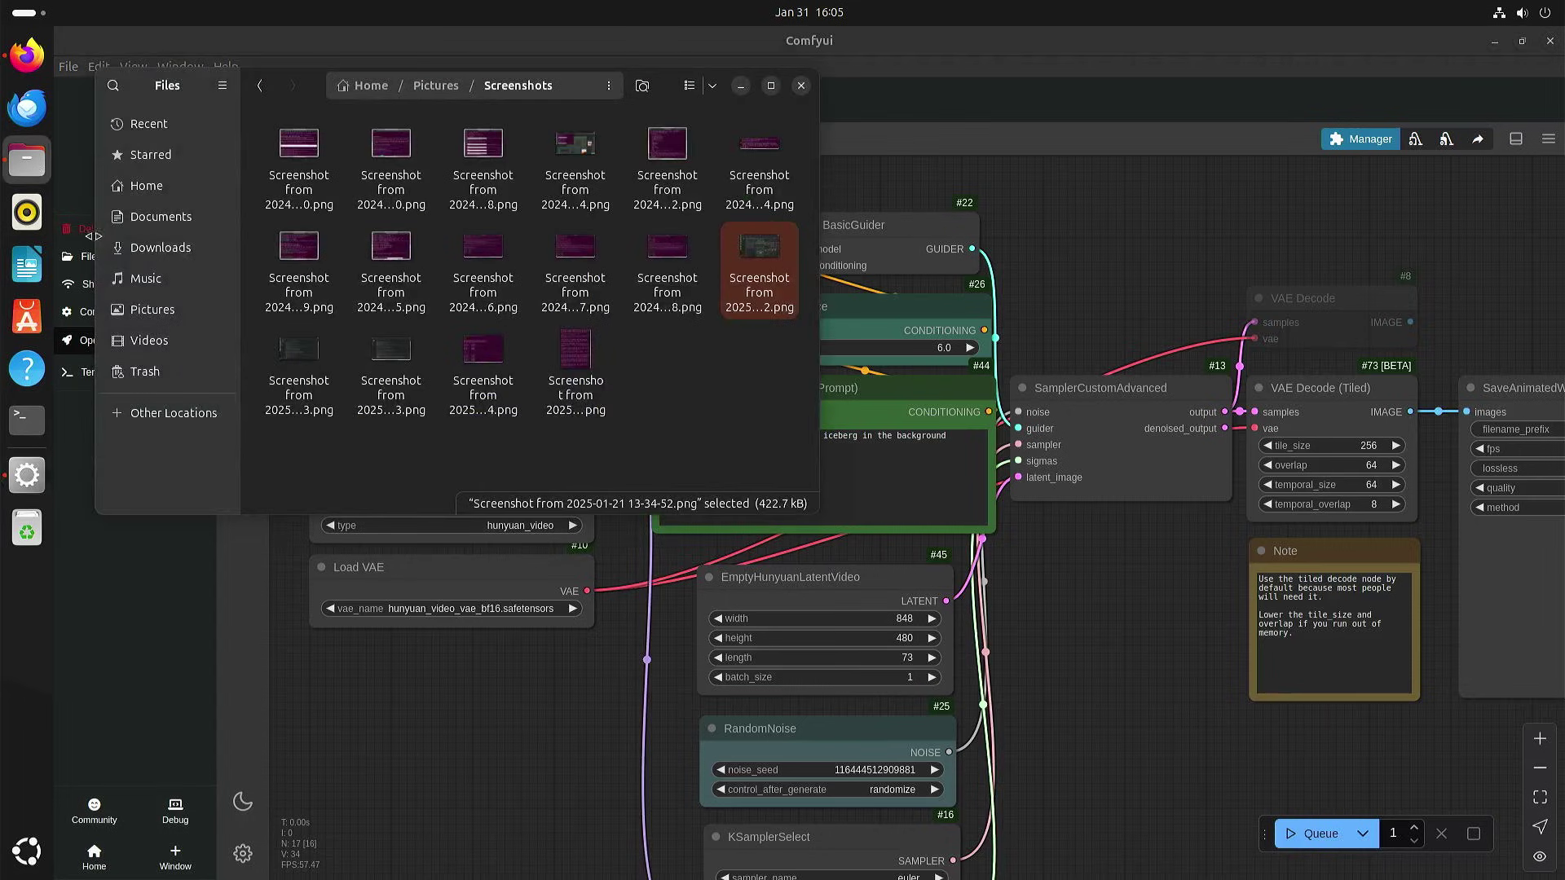
pyautogui.click(412, 86)
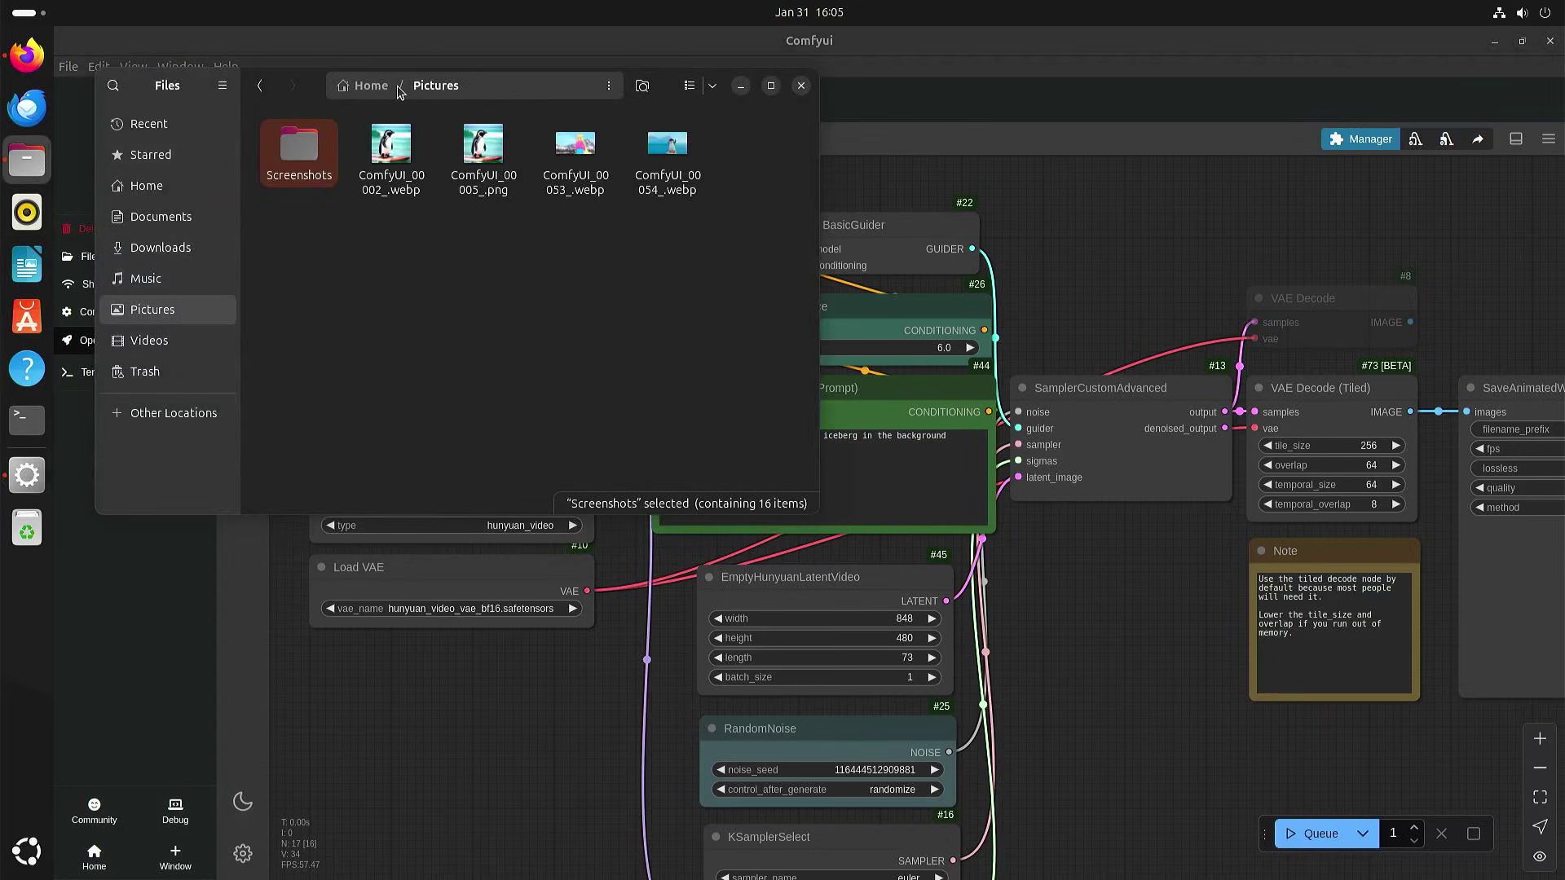
pyautogui.click(579, 148)
pyautogui.doubleClick(579, 148)
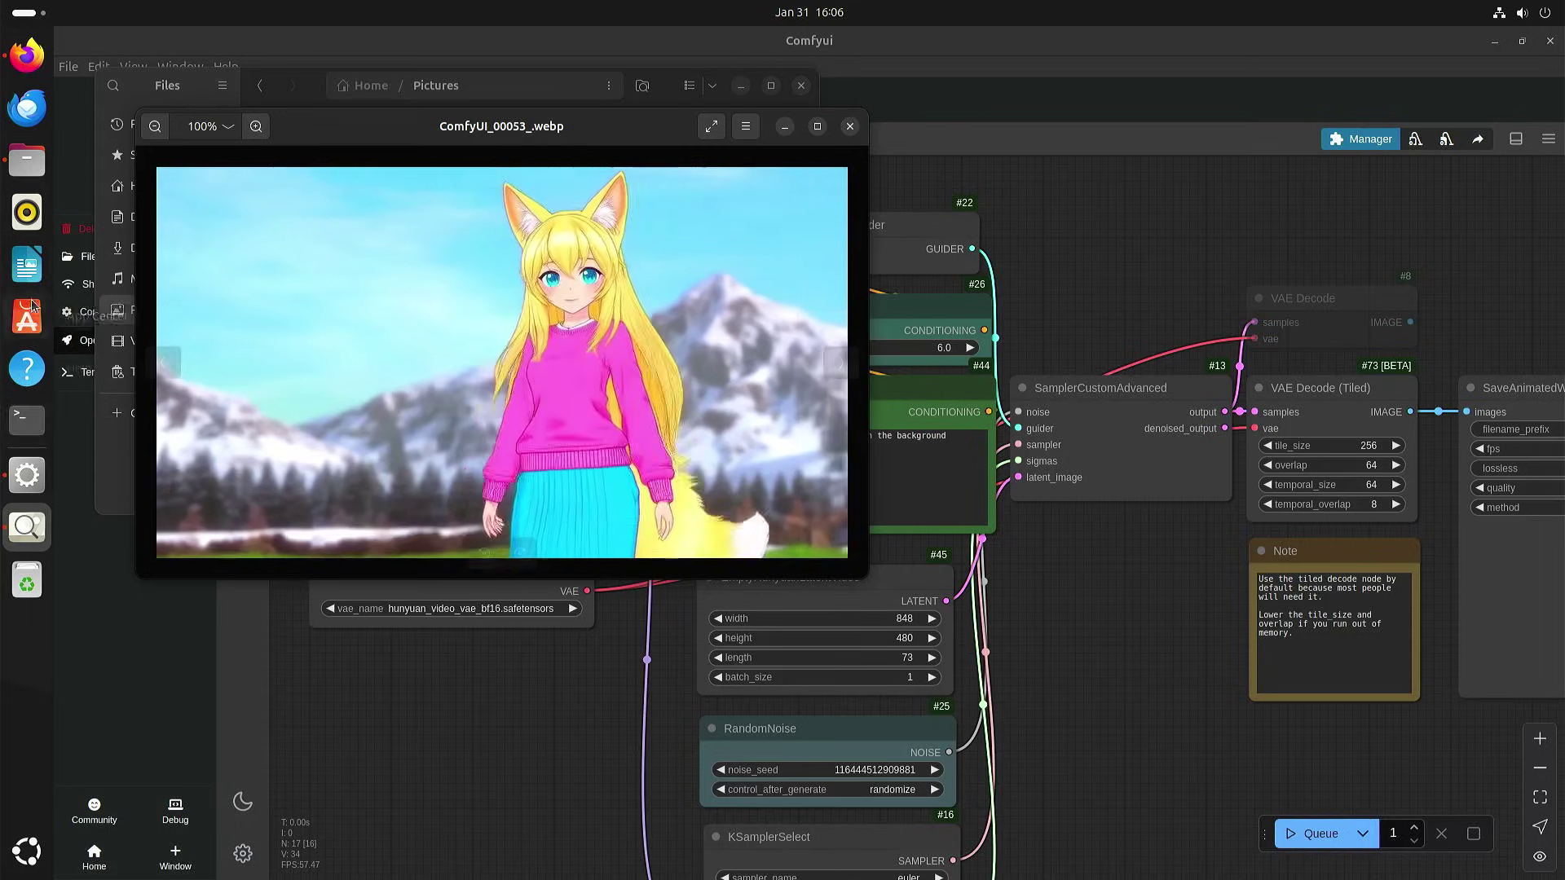
pyautogui.click(24, 54)
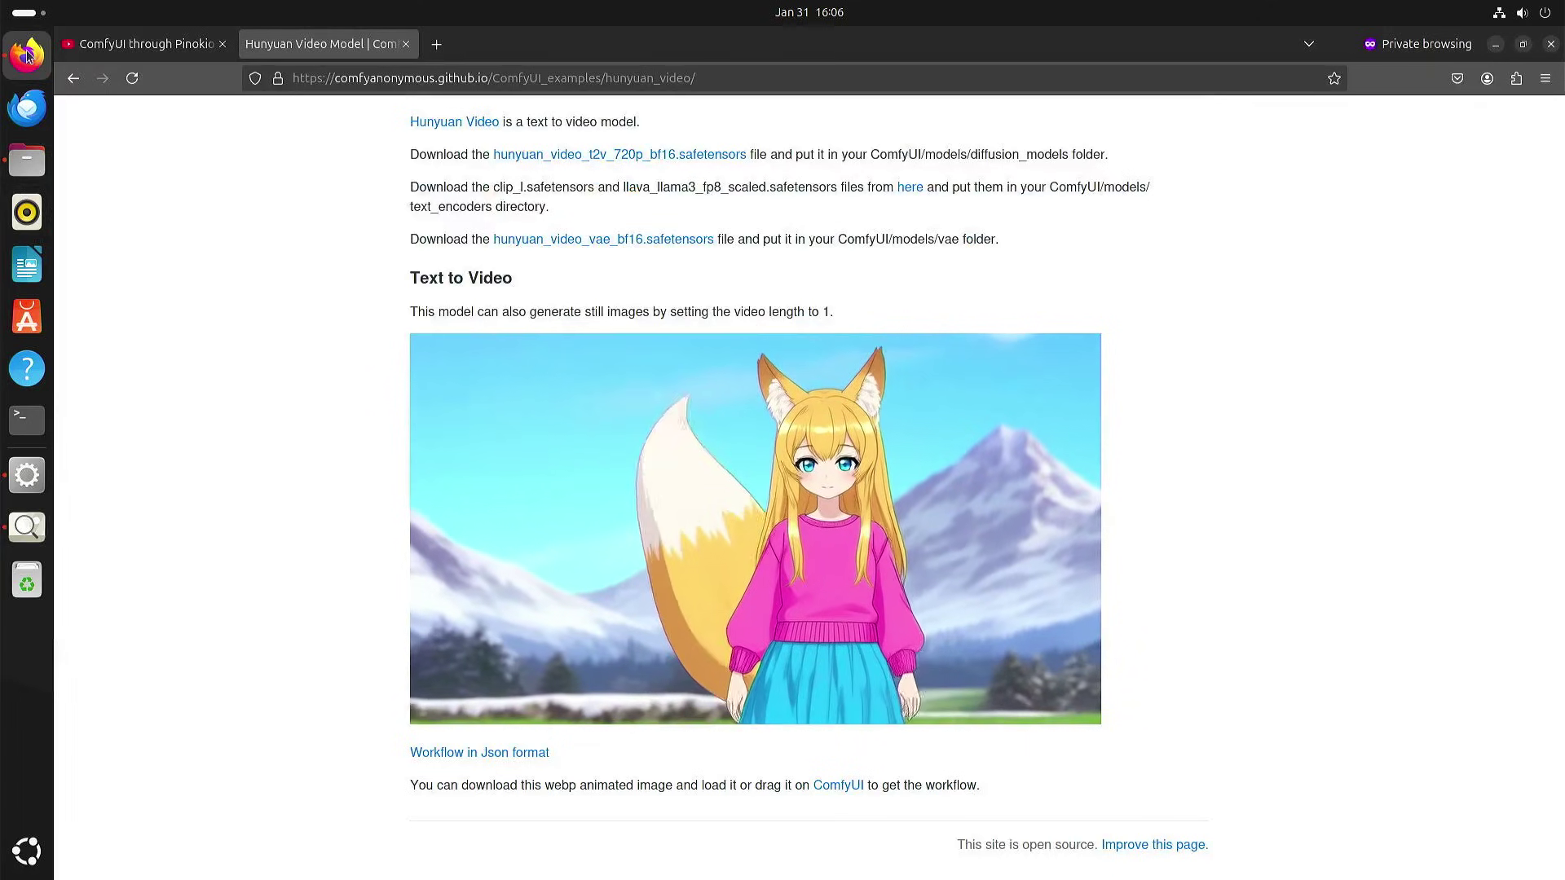
# - Compare ComfyUI_00053_.webp with the example fox-girl demo, then close the image viewer
pyautogui.click(36, 528)
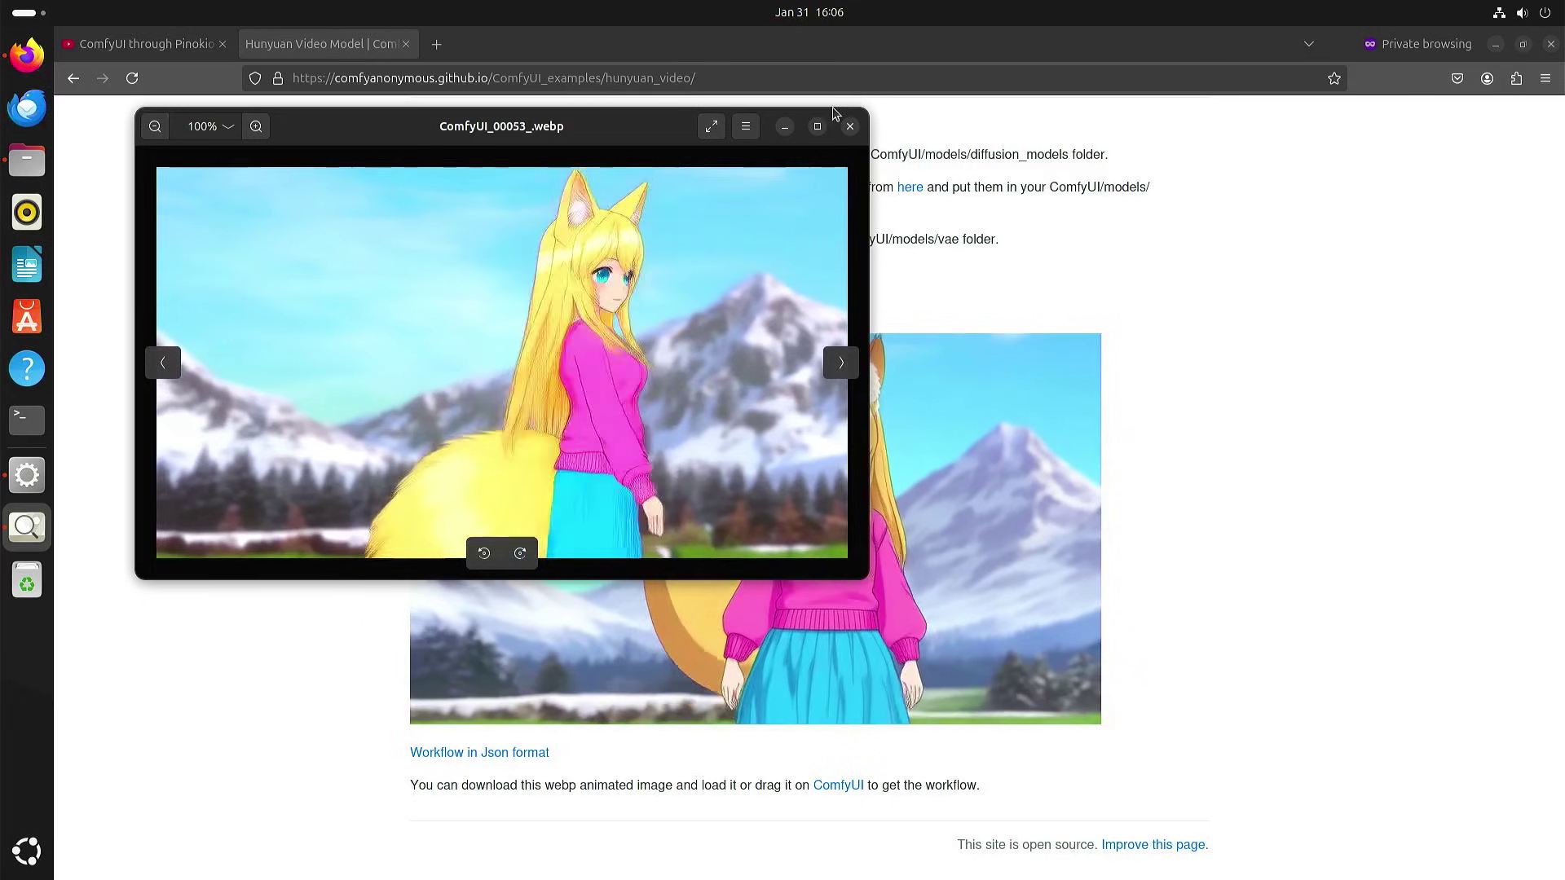
pyautogui.click(850, 127)
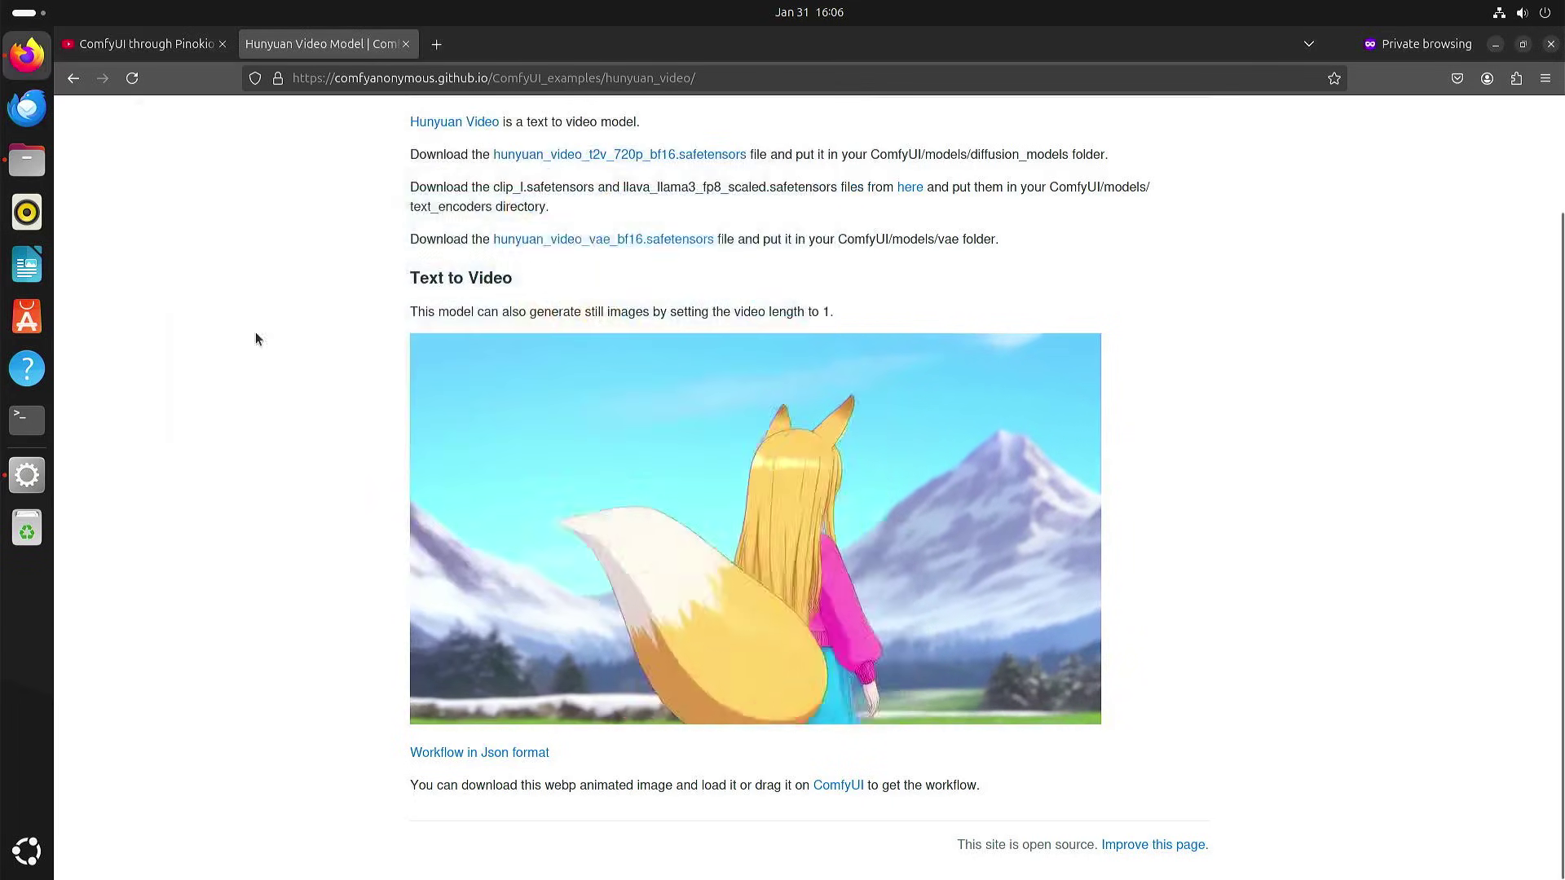
# - Open ComfyUI_00054_.webp, the penguin-on-surfboard animation, from the Pictures folder
pyautogui.click(26, 155)
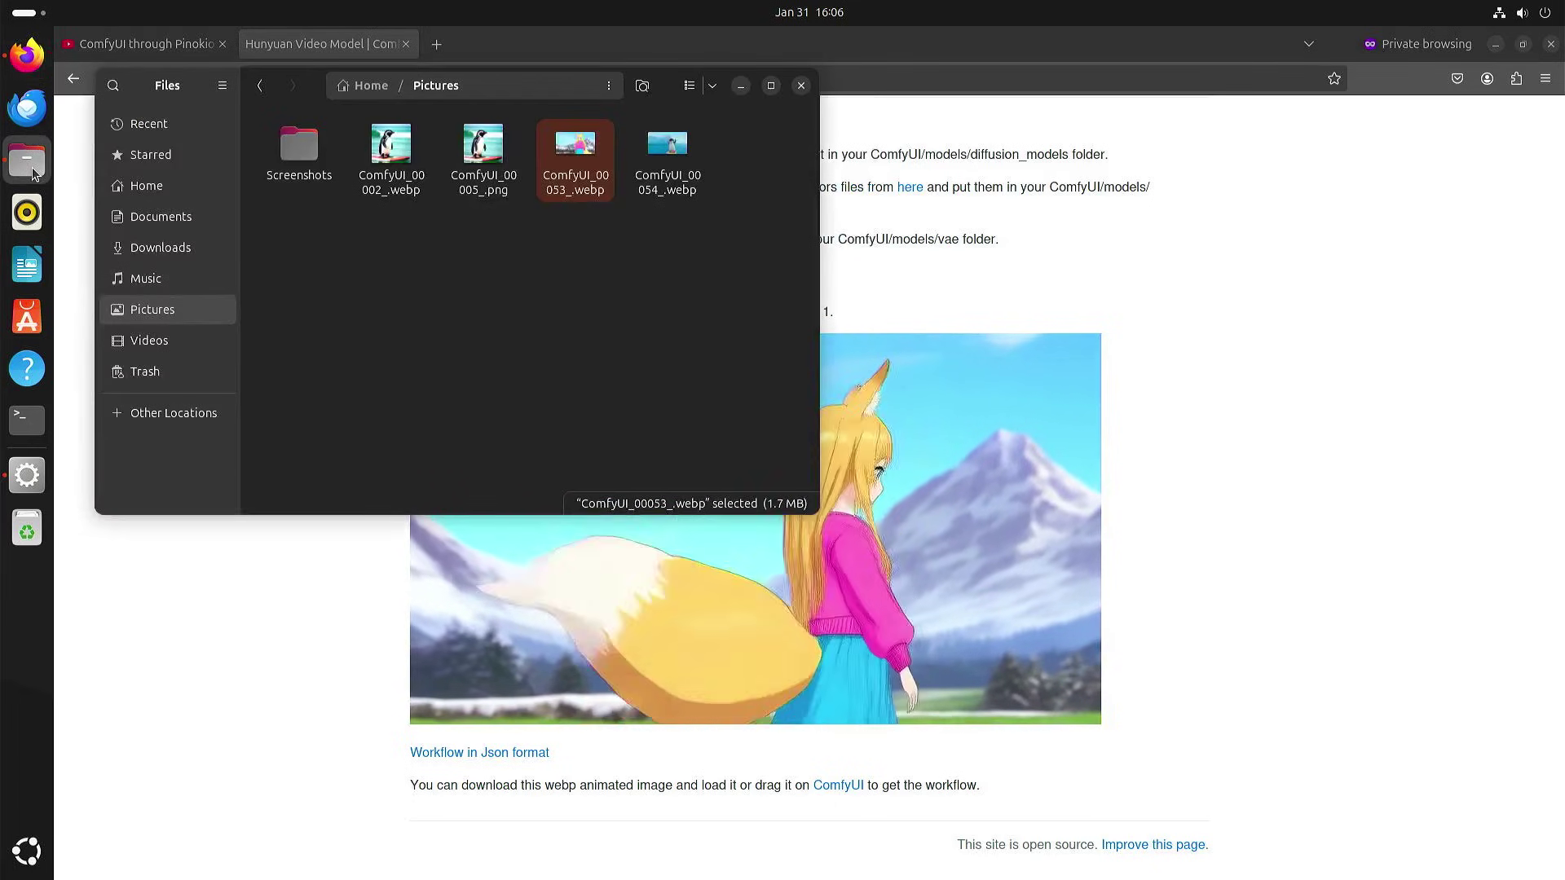
pyautogui.doubleClick(680, 149)
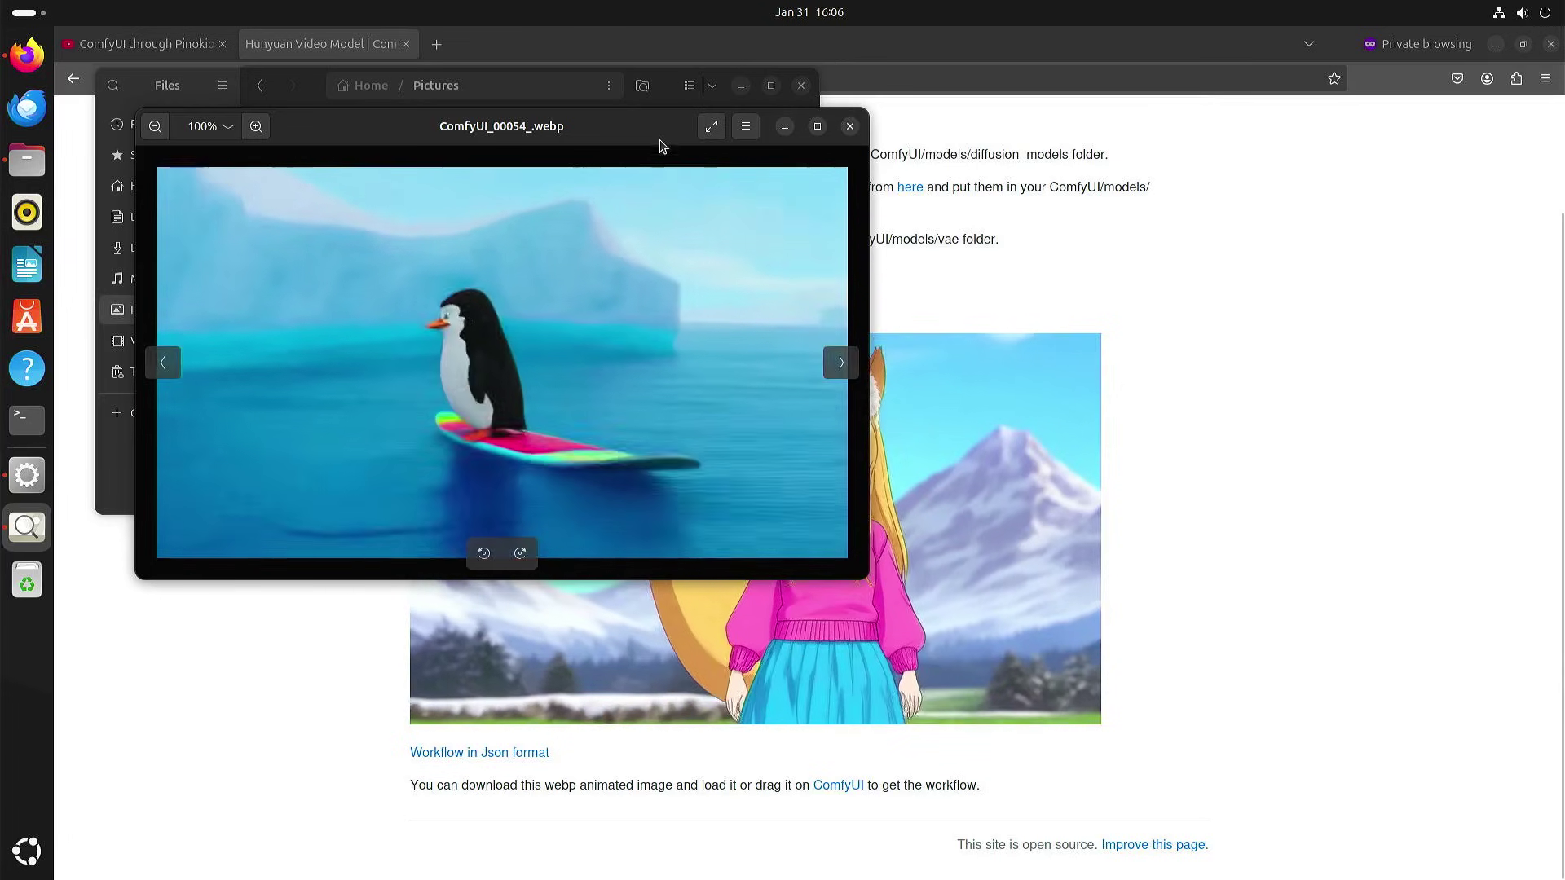
# - Drag the penguin animation's Image Viewer window lower and right so the Pictures folder shows
pyautogui.moveTo(661, 135)
pyautogui.mouseDown()
pyautogui.moveTo(840, 242)
pyautogui.moveTo(886, 293)
pyautogui.mouseUp()
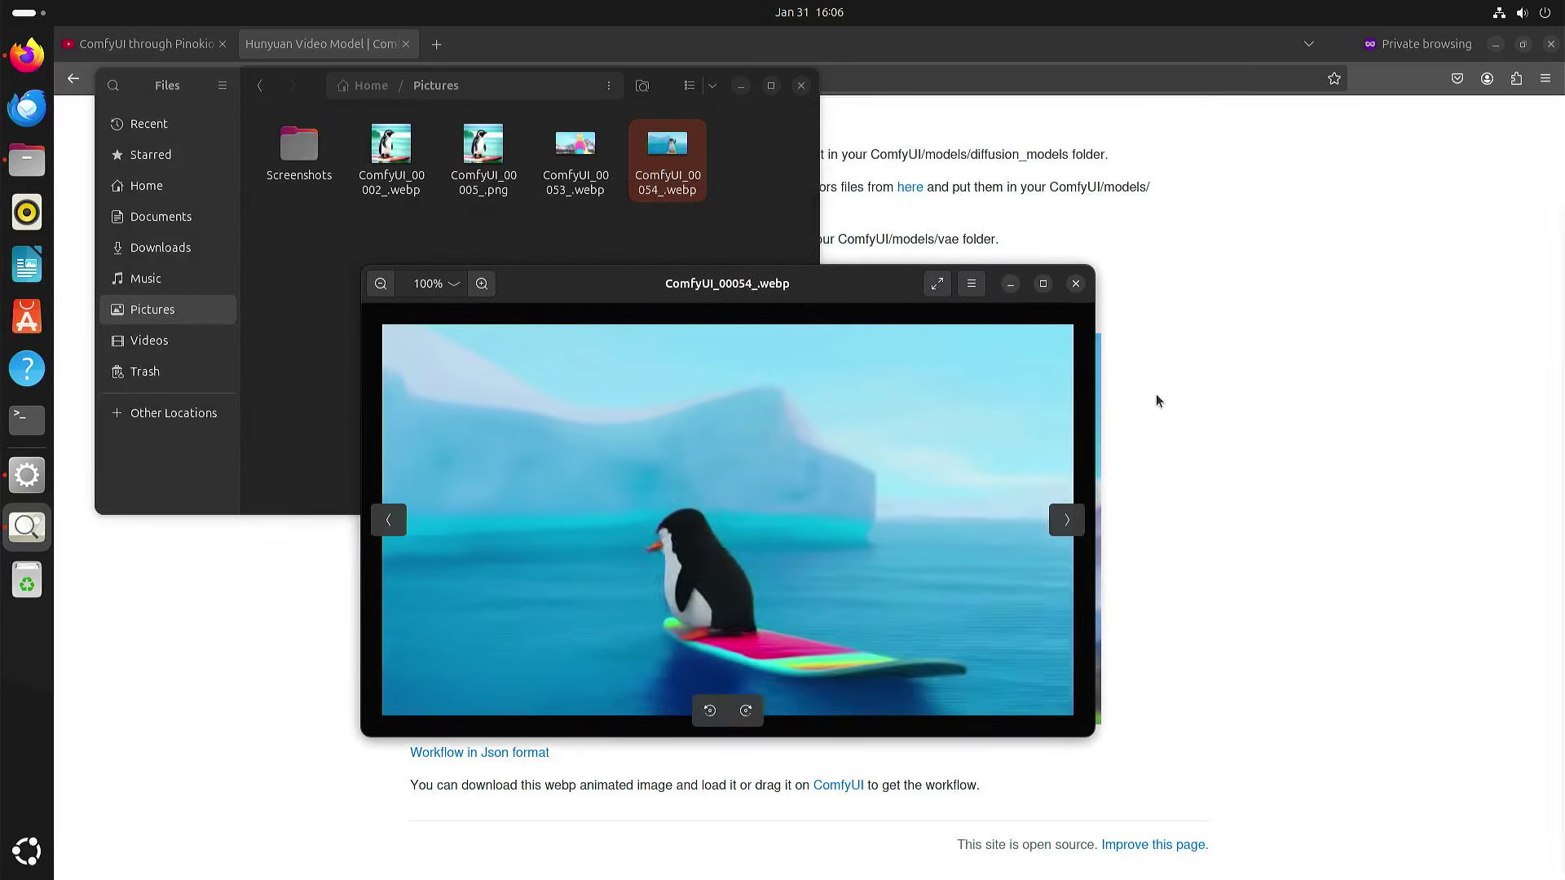